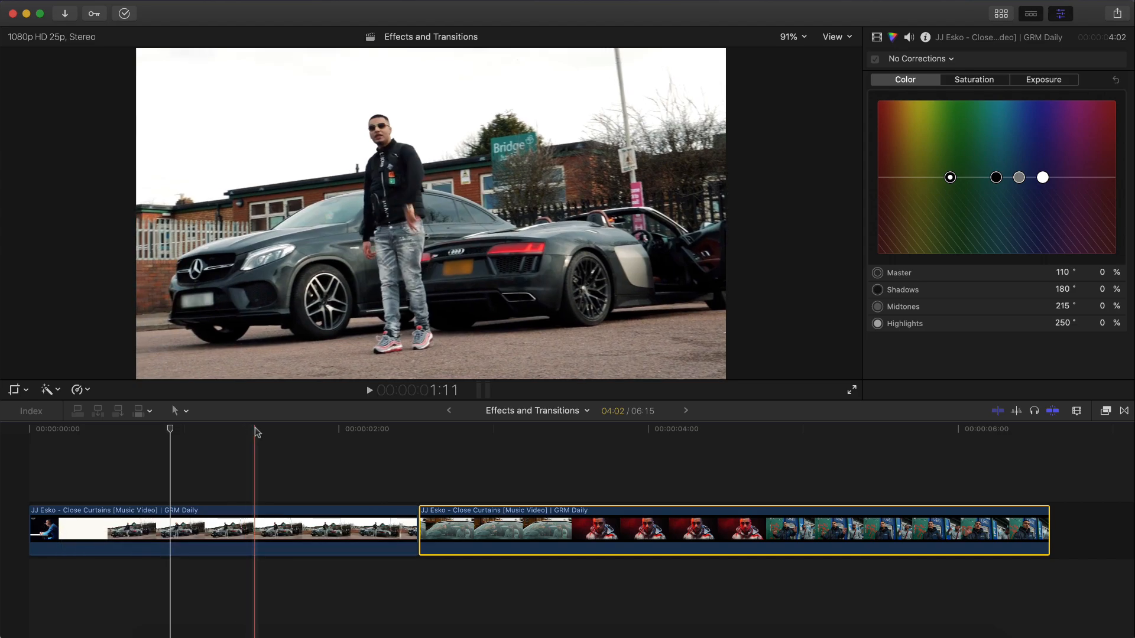
{"action": "left_click_drag", "start_coordinate": [254, 435], "coordinate": [621, 436]}
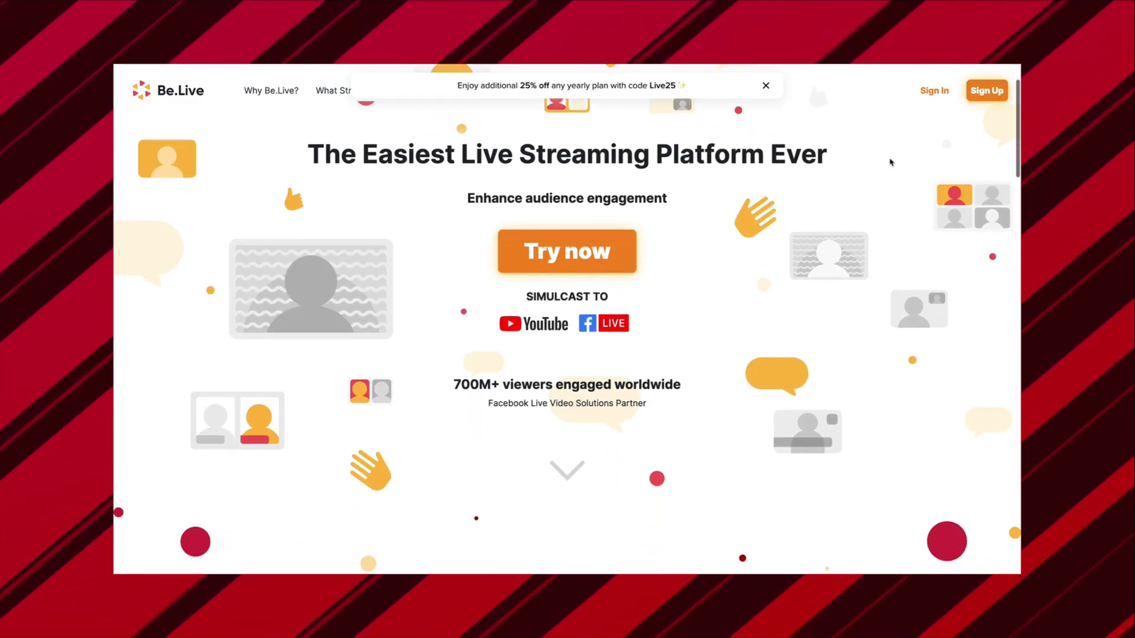
Switch to the Be.Live website and look through its home page, covering the product preview, streamer testimonials and audience statistics.
{"action": "scroll", "coordinate": [891, 162], "scroll_direction": "down", "scroll_amount": 4}
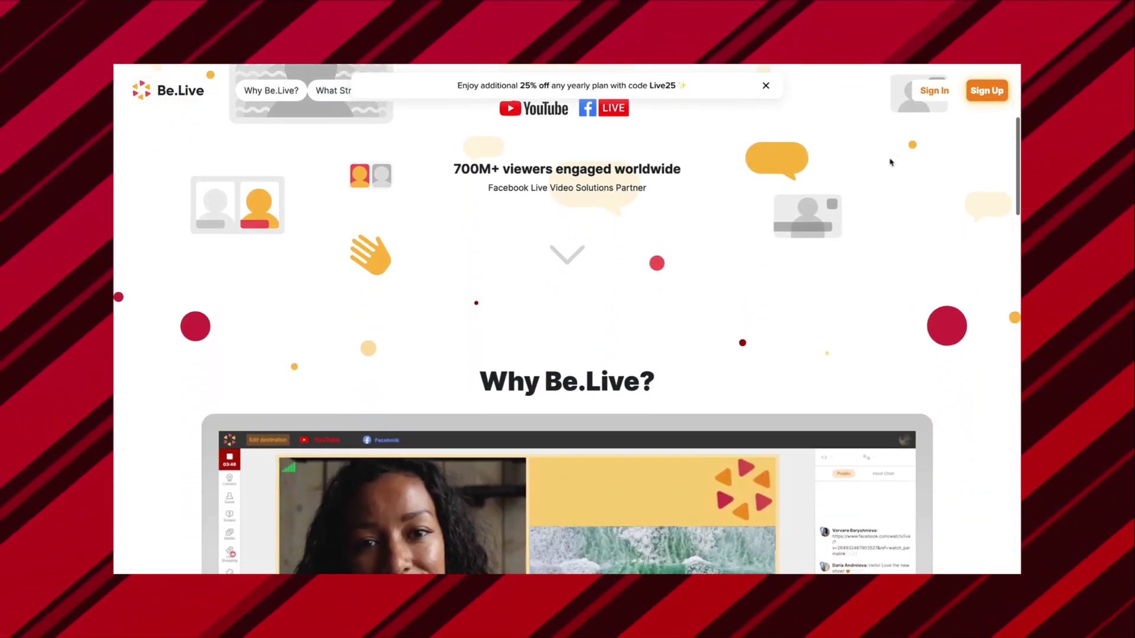
{"action": "scroll", "coordinate": [891, 162], "scroll_direction": "down", "scroll_amount": 5}
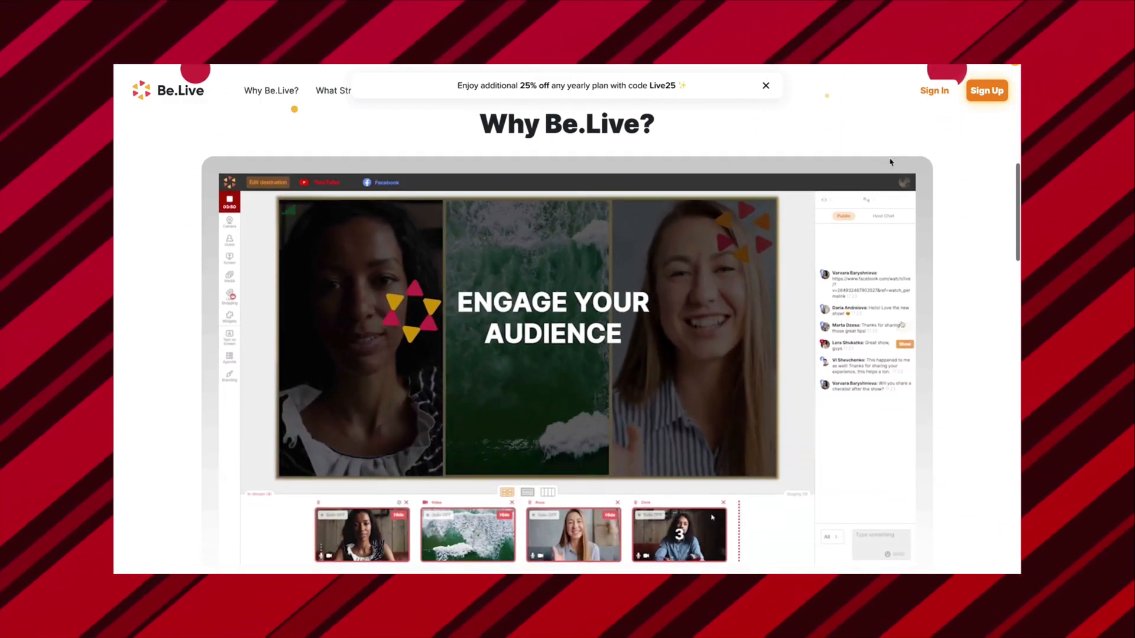
{"action": "scroll", "coordinate": [958, 355], "scroll_direction": "down", "scroll_amount": 1}
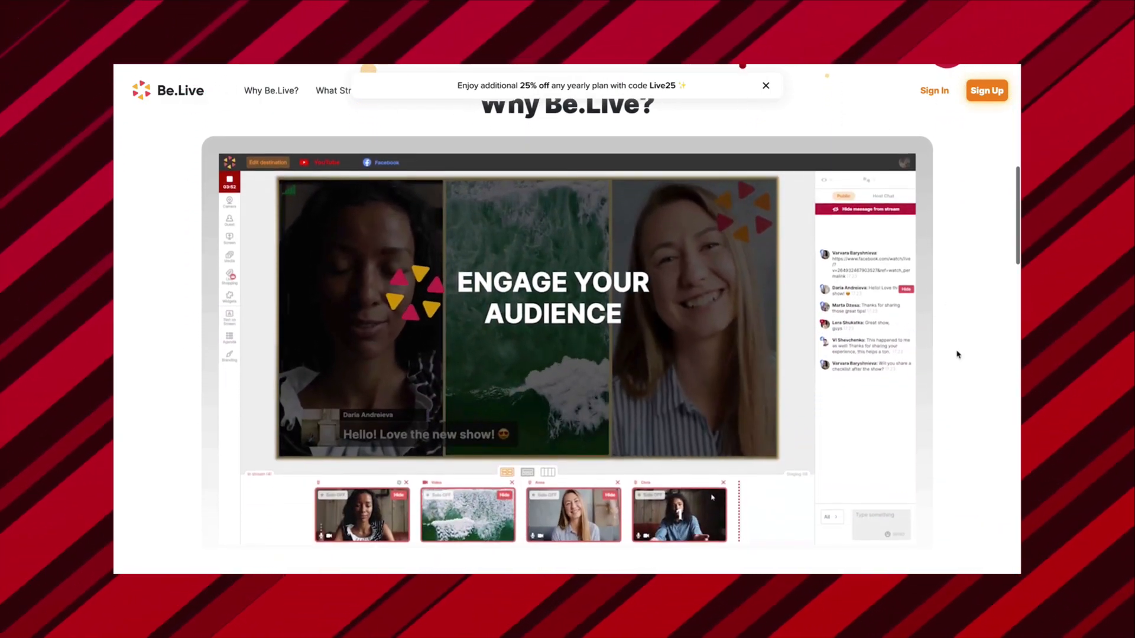
{"action": "scroll", "coordinate": [959, 355], "scroll_direction": "down", "scroll_amount": 2}
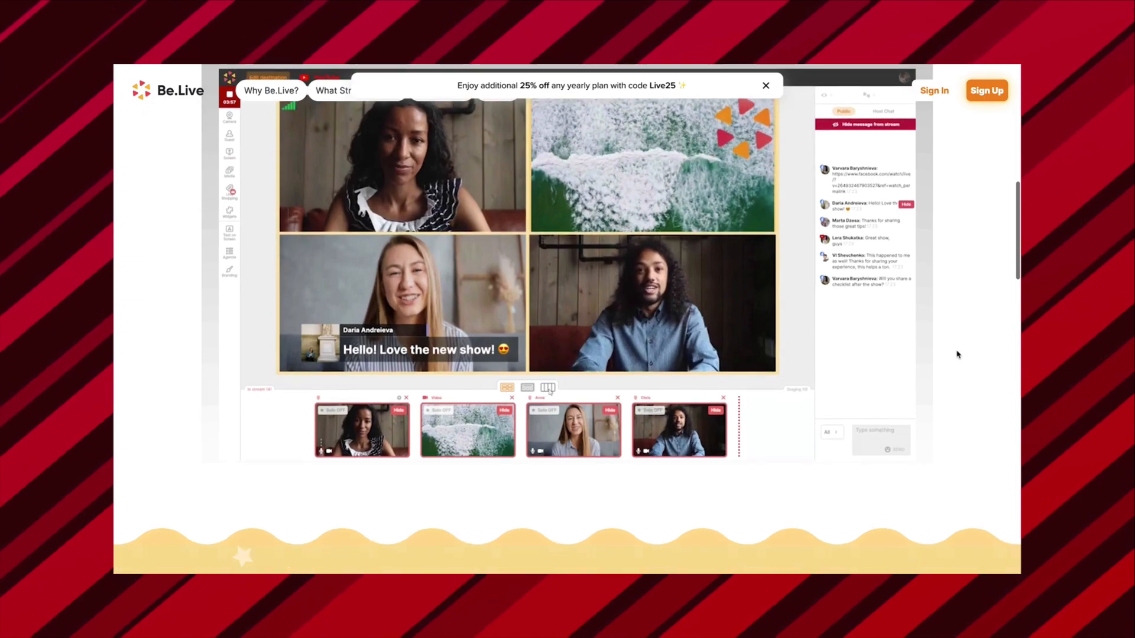
{"action": "scroll", "coordinate": [958, 355], "scroll_direction": "down", "scroll_amount": 6}
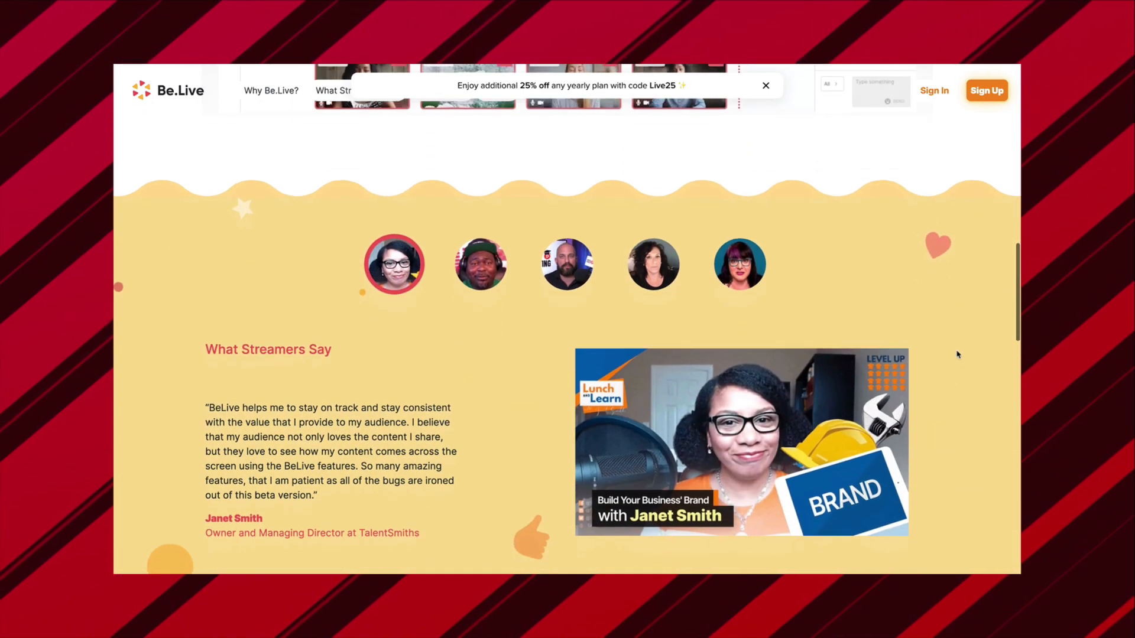
{"action": "scroll", "coordinate": [958, 355], "scroll_direction": "down", "scroll_amount": 5}
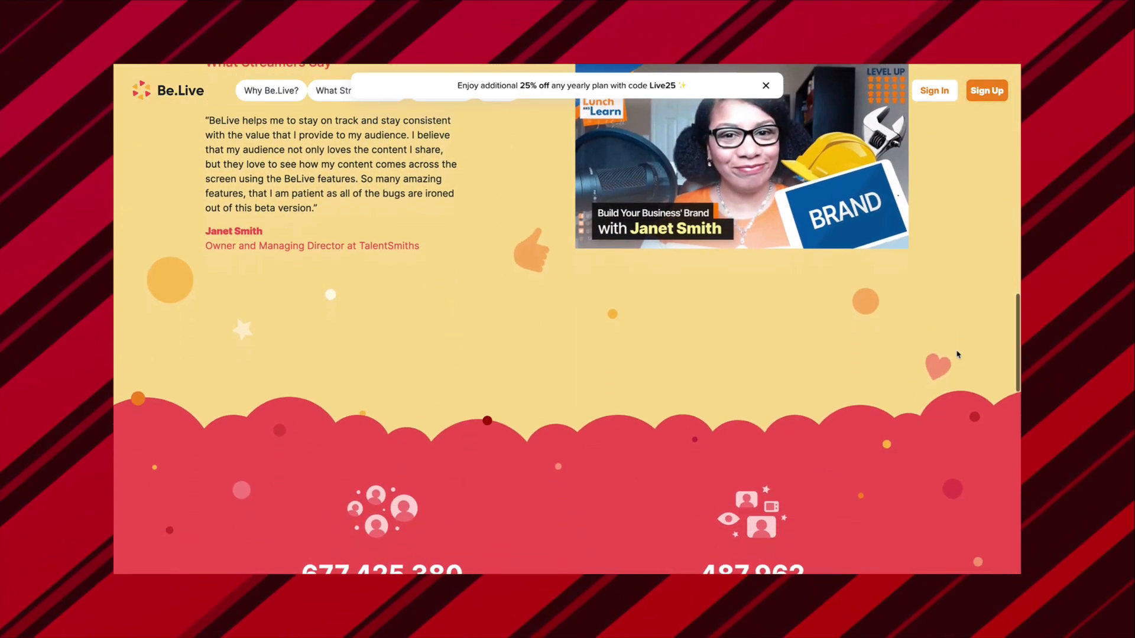
{"action": "scroll", "coordinate": [958, 354], "scroll_direction": "down", "scroll_amount": 5}
{"action": "scroll", "coordinate": [958, 355], "scroll_direction": "down", "scroll_amount": 1}
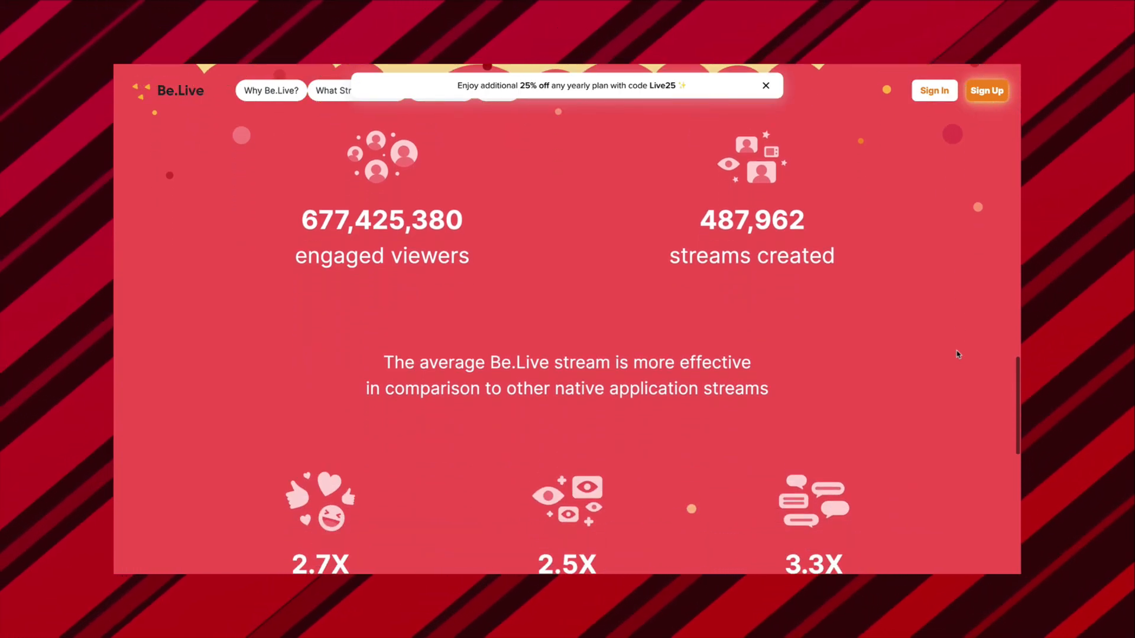
{"action": "scroll", "coordinate": [959, 355], "scroll_direction": "down", "scroll_amount": 7}
{"action": "scroll", "coordinate": [959, 354], "scroll_direction": "up", "scroll_amount": 20}
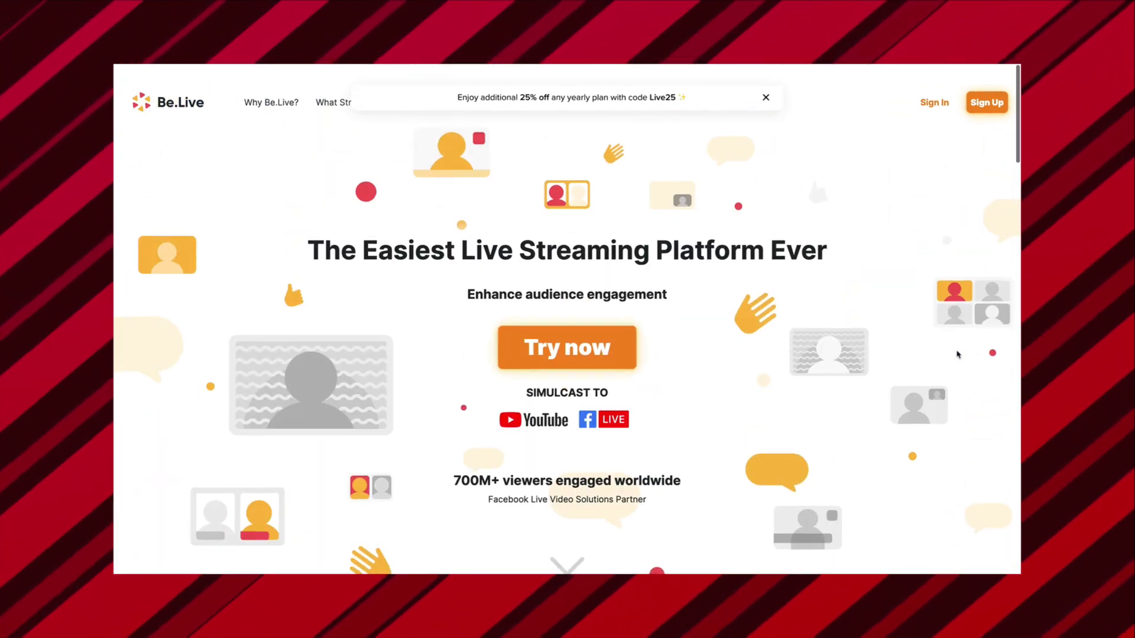
Enter the Be.Live studio and share the Final Cut Pro application window in the stream.
{"action": "left_click", "coordinate": [572, 333]}
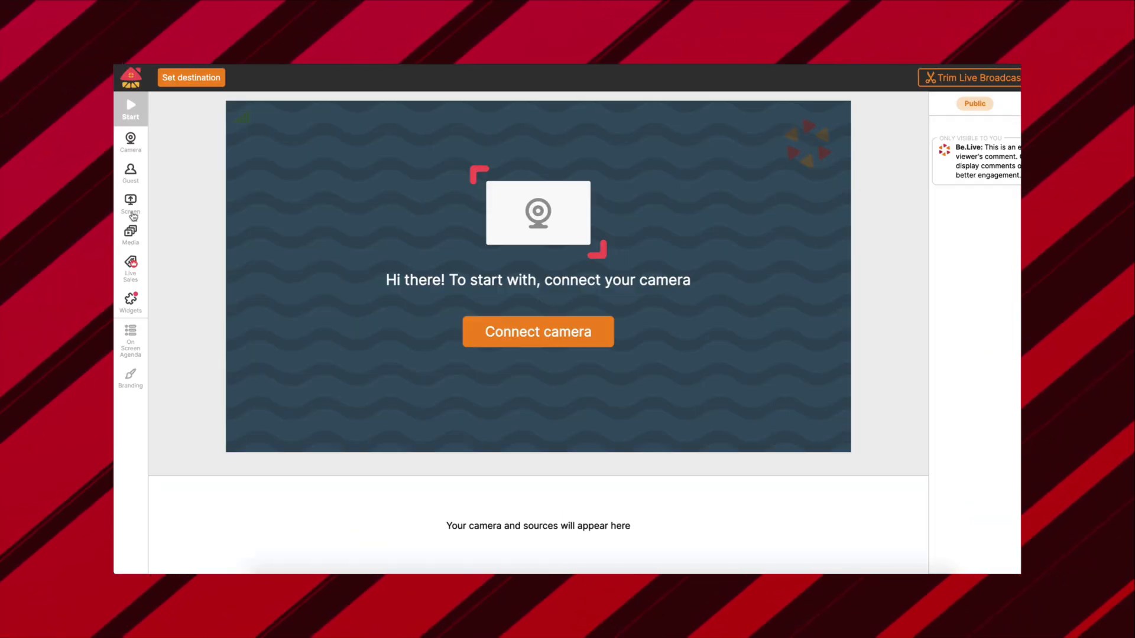
{"action": "left_click", "coordinate": [133, 216]}
{"action": "left_click", "coordinate": [601, 116]}
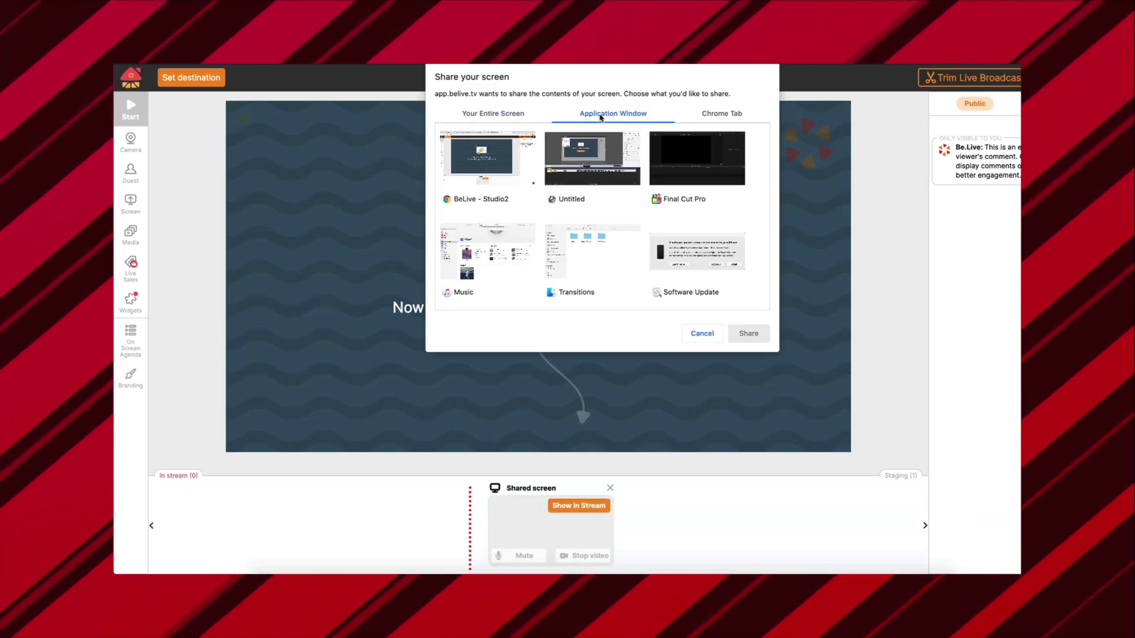
{"action": "left_click", "coordinate": [697, 159]}
{"action": "left_click", "coordinate": [748, 334]}
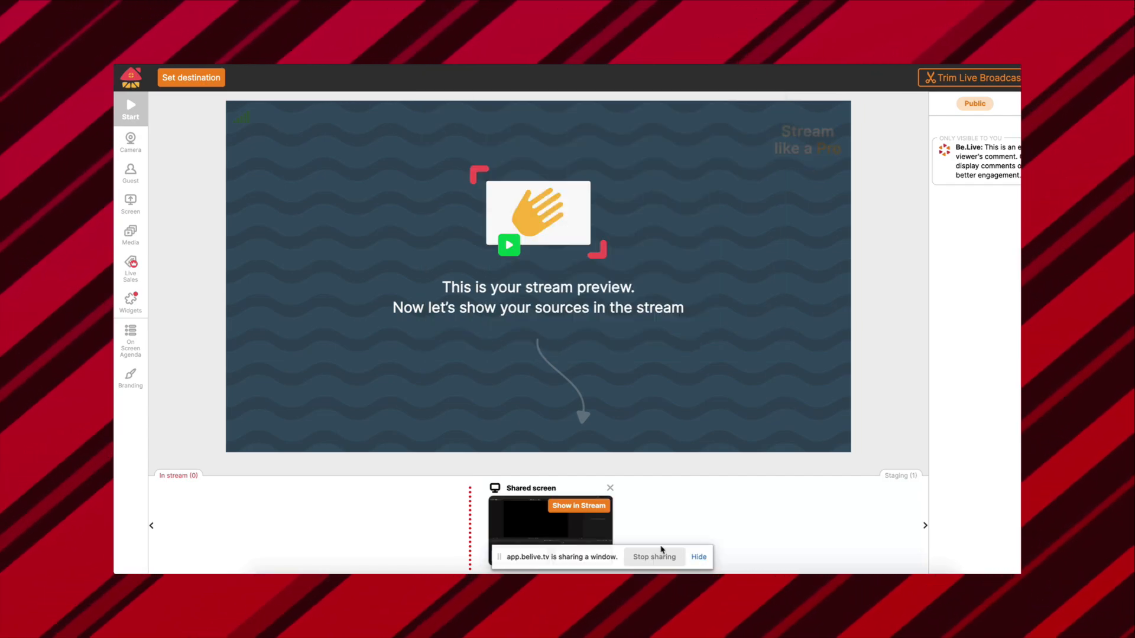
{"action": "left_click", "coordinate": [579, 506]}
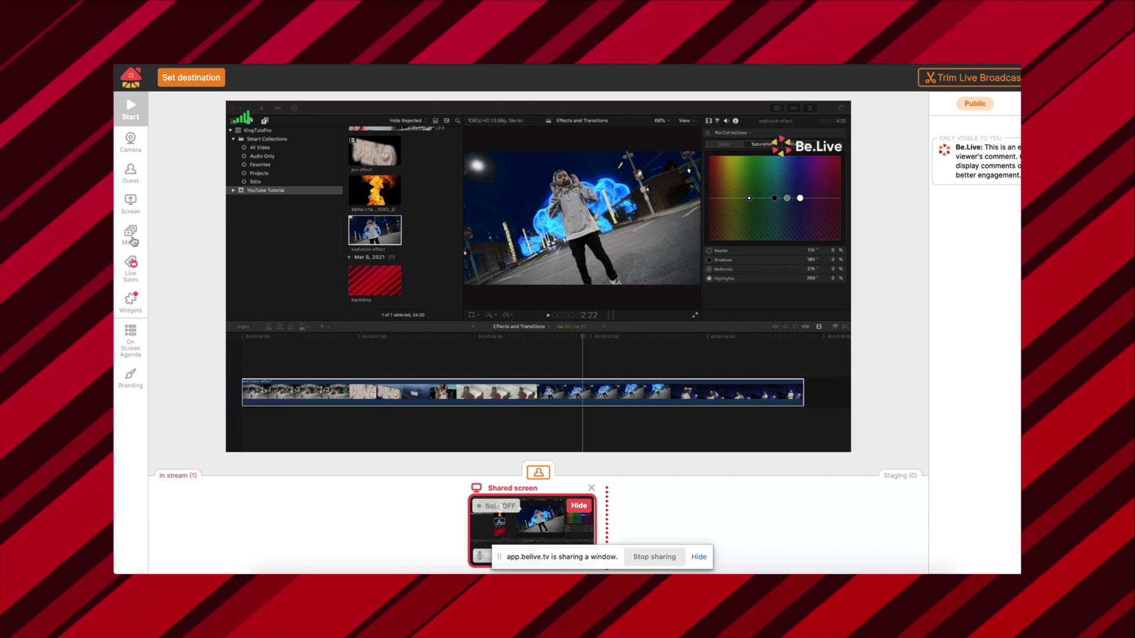
Add the HOLLYWOOD image beside the shared screen and switch the stream to the picture-in-picture layout.
{"action": "left_click", "coordinate": [131, 241]}
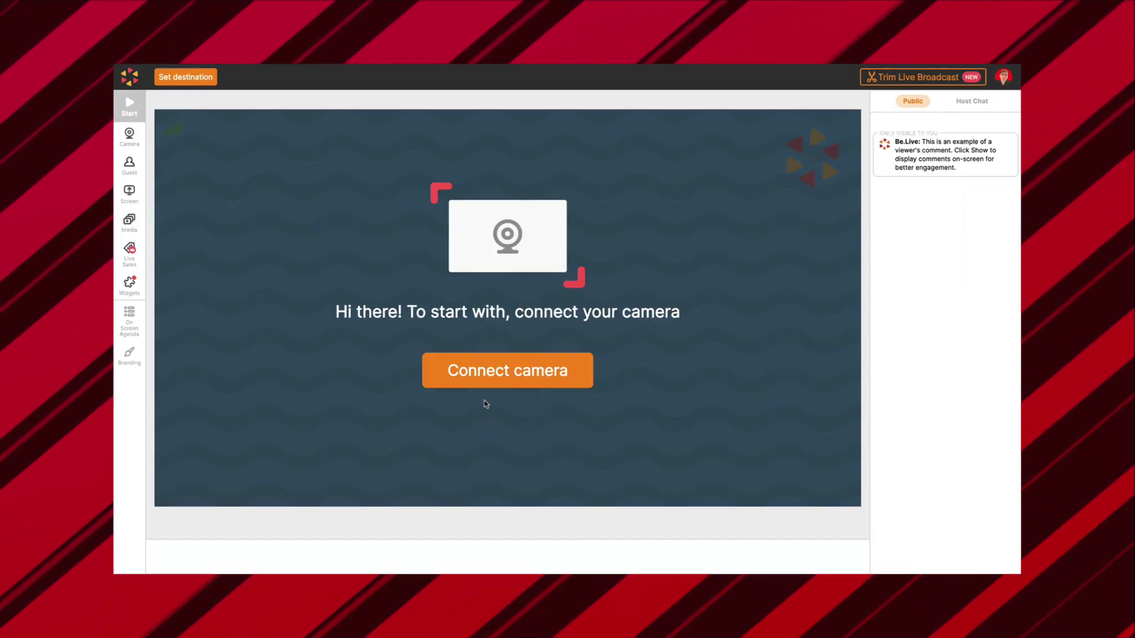
{"action": "left_click", "coordinate": [129, 164]}
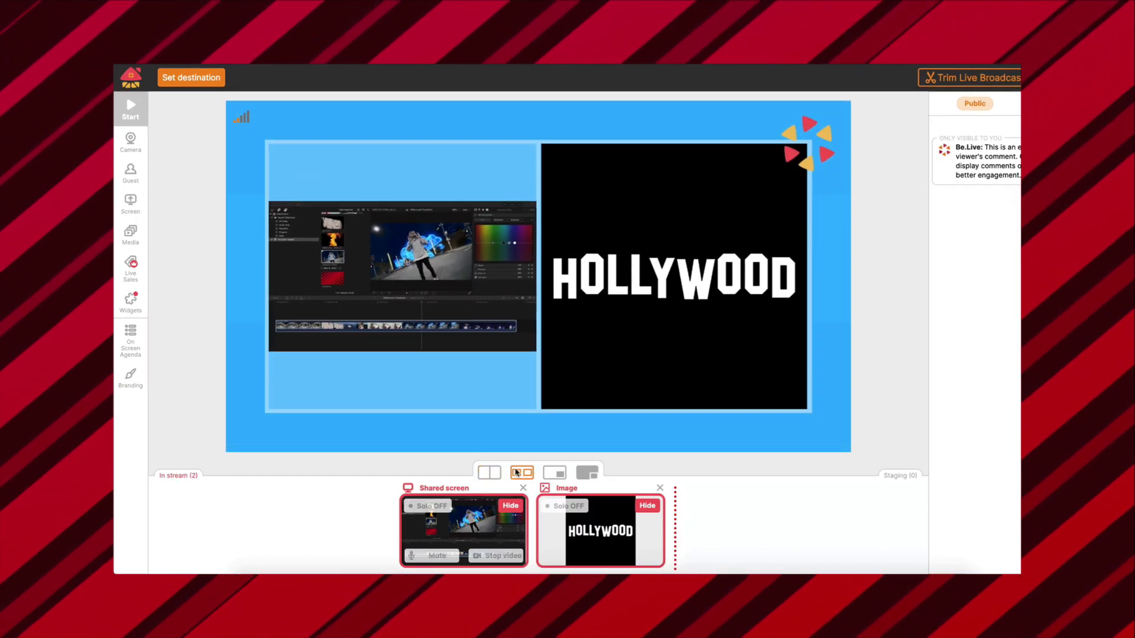
{"action": "left_click", "coordinate": [554, 473]}
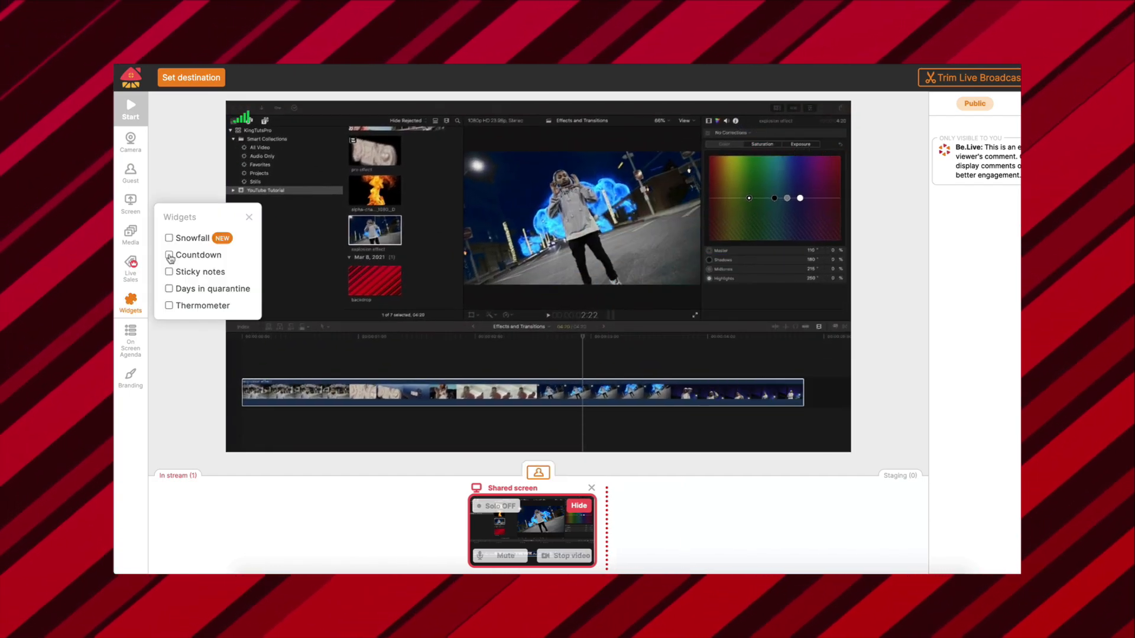
Add the Countdown widget to the stream and open its settings.
{"action": "left_click", "coordinate": [170, 256]}
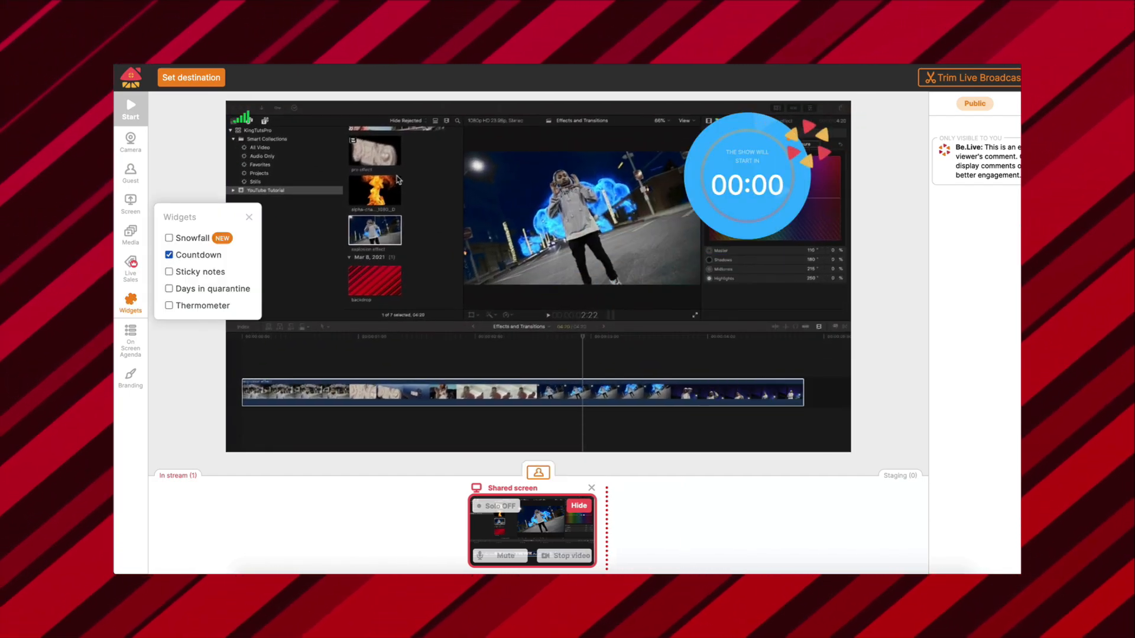
{"action": "mouse_move", "coordinate": [760, 169]}
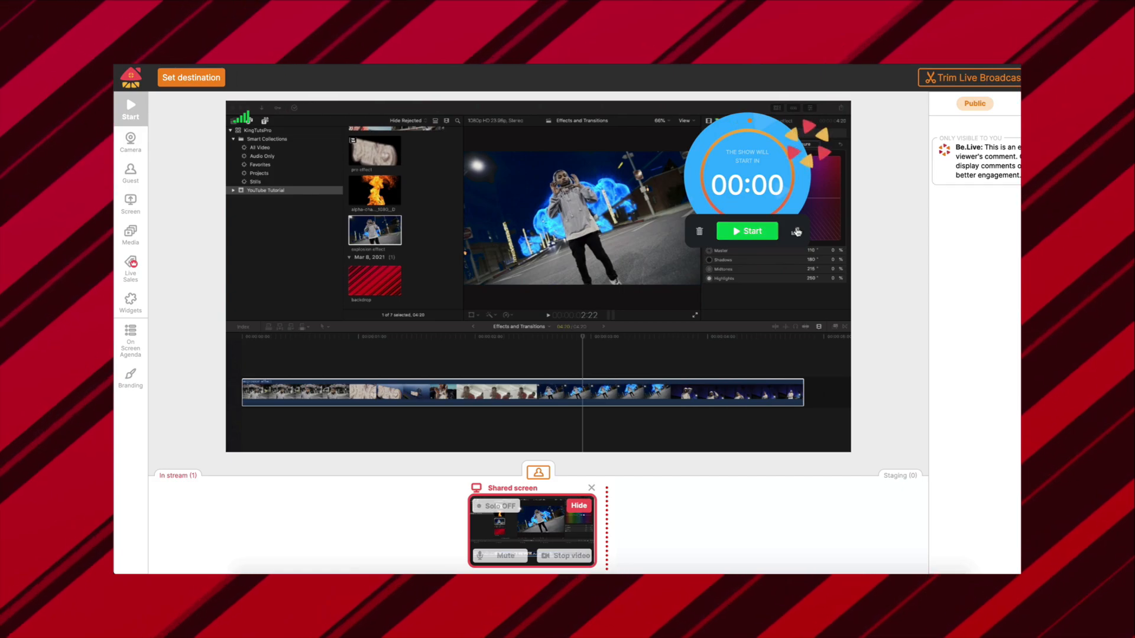
{"action": "left_click", "coordinate": [795, 231]}
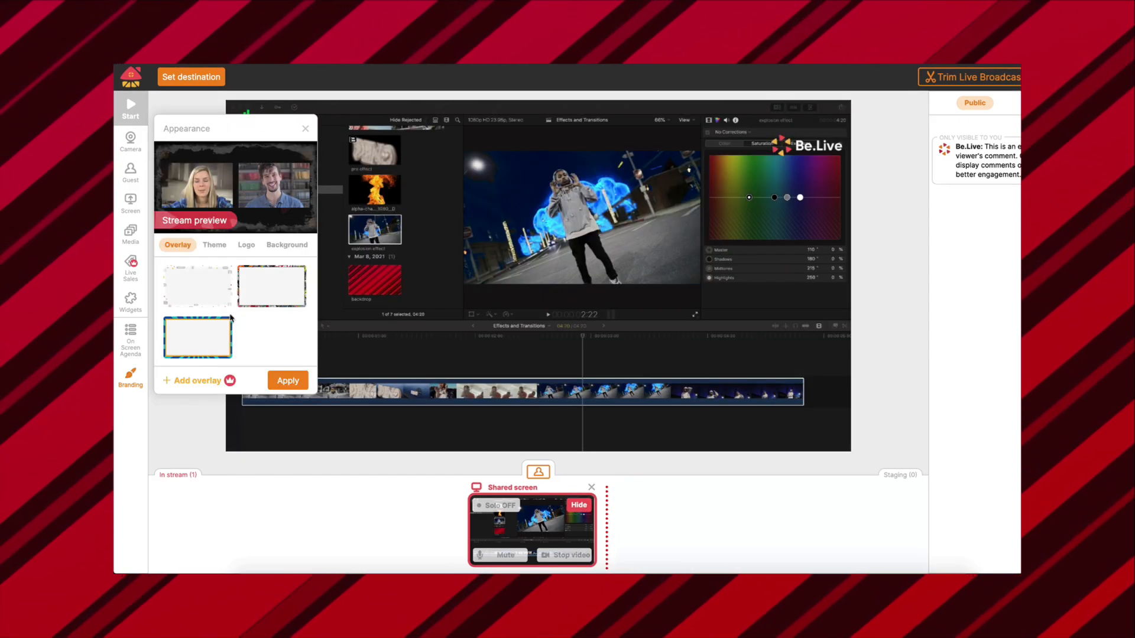
Apply the white overlay with speech bubbles and dots to the stream, and select the multicoloured frame overlay.
{"action": "left_click", "coordinate": [223, 300]}
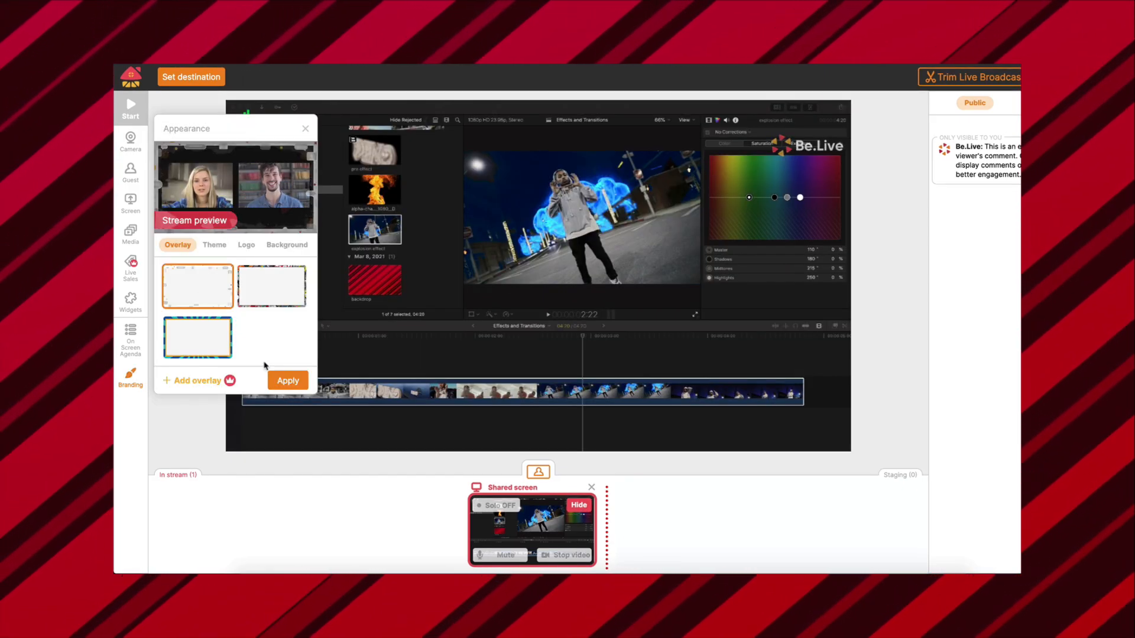
{"action": "left_click", "coordinate": [288, 381]}
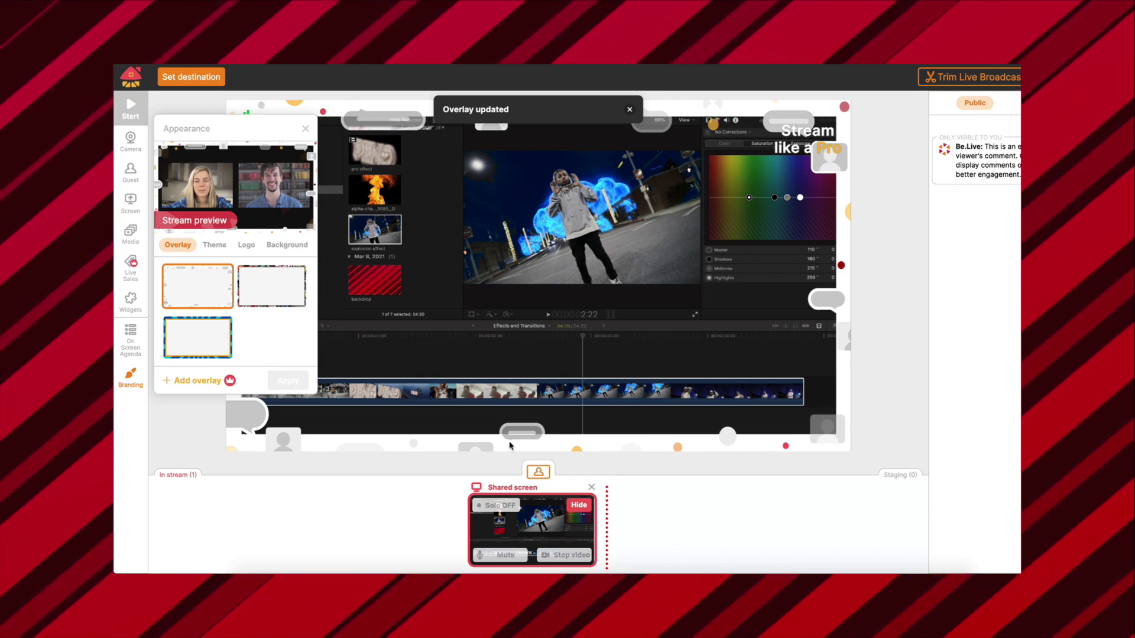
{"action": "left_click", "coordinate": [272, 286]}
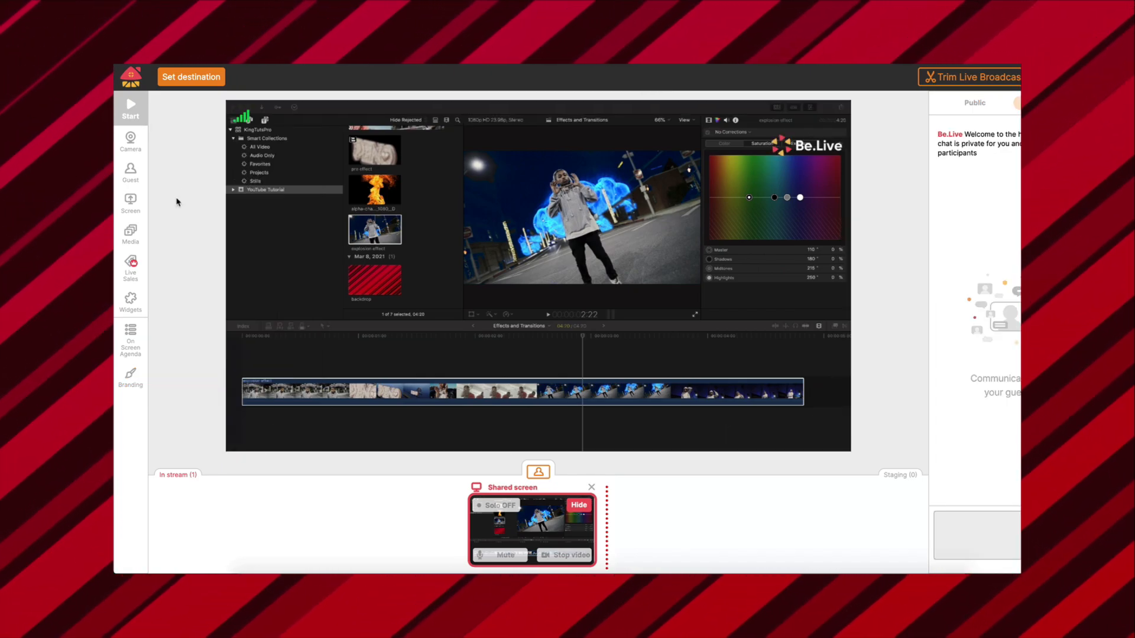
Open the stream's destination settings and switch on Schedule Stream.
{"action": "left_click", "coordinate": [189, 79]}
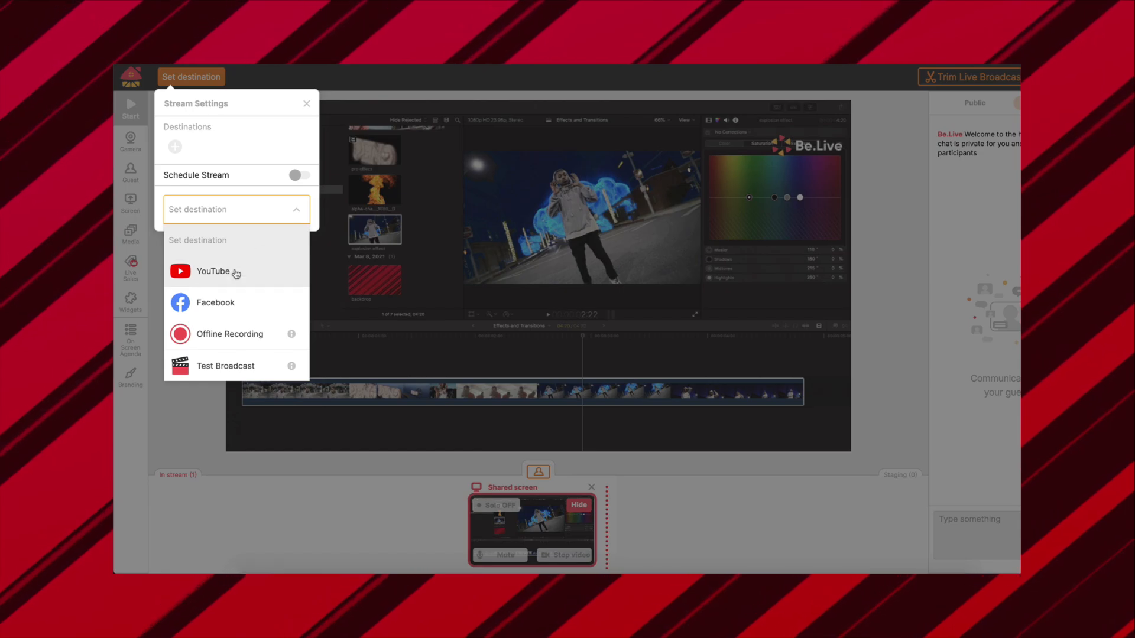
{"action": "left_click", "coordinate": [297, 175]}
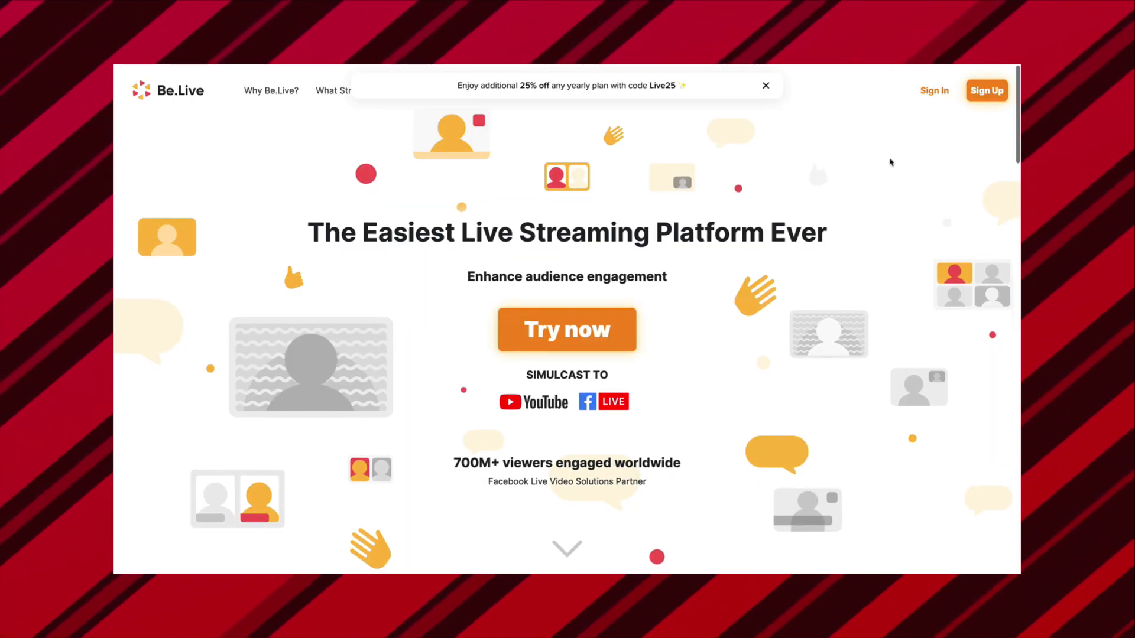
{"action": "scroll", "coordinate": [890, 162], "scroll_direction": "down", "scroll_amount": 3}
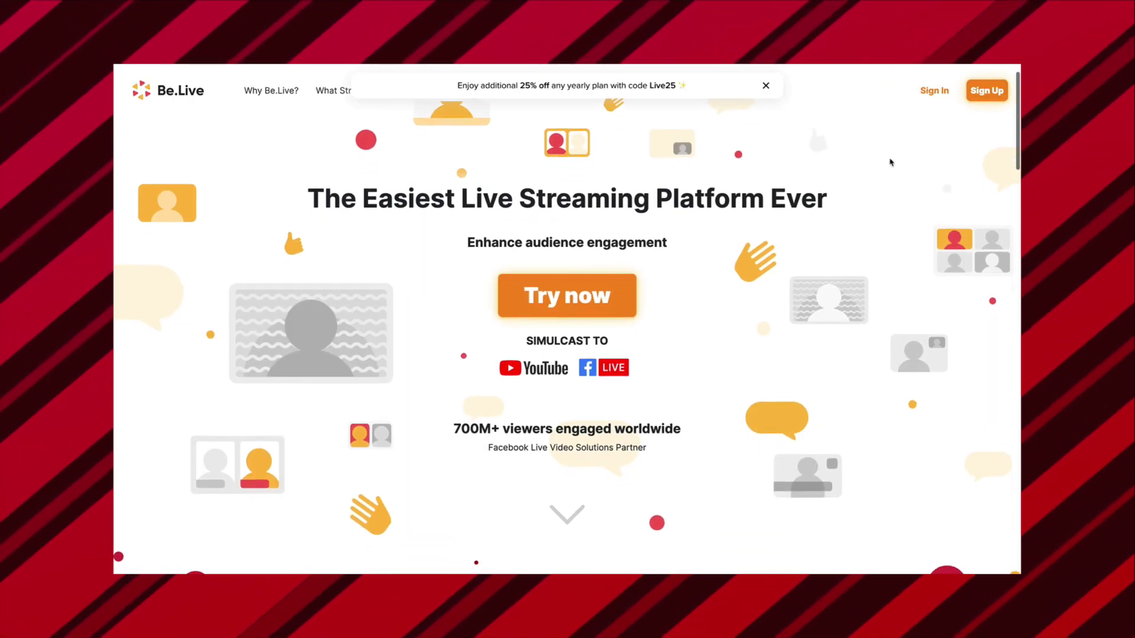
{"action": "scroll", "coordinate": [890, 162], "scroll_direction": "down", "scroll_amount": 3}
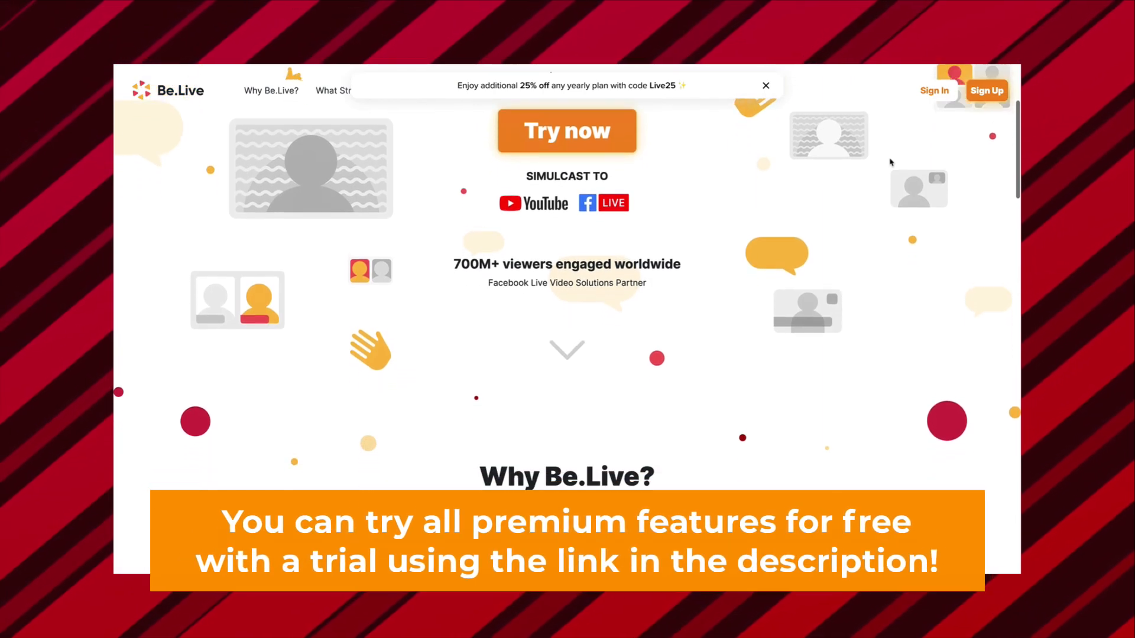
{"action": "scroll", "coordinate": [891, 162], "scroll_direction": "down", "scroll_amount": 4}
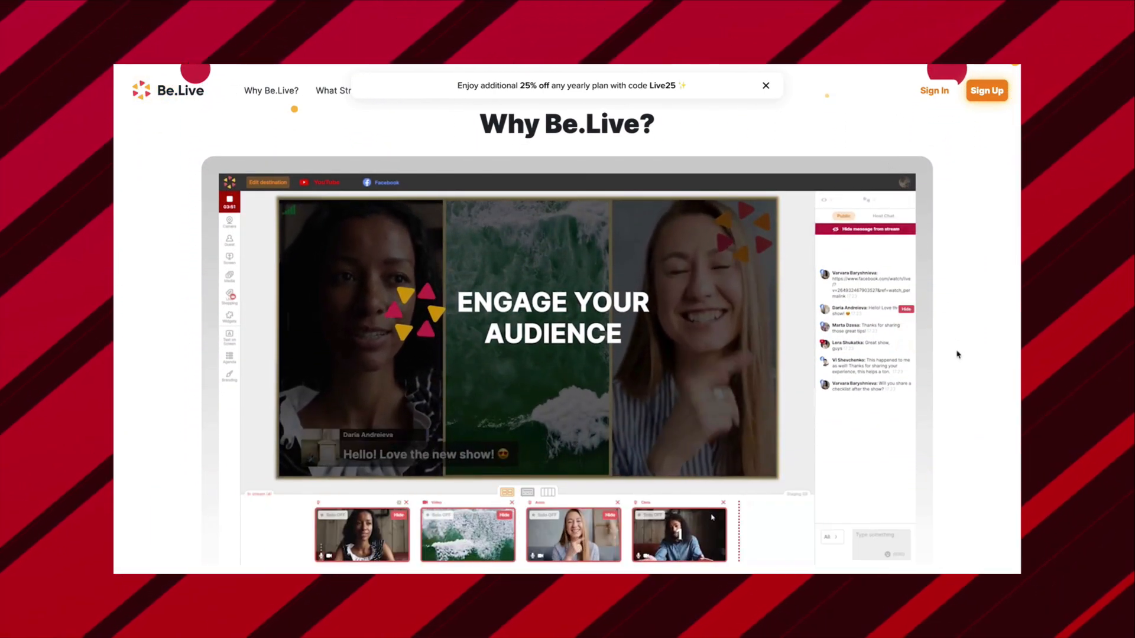
{"action": "scroll", "coordinate": [958, 355], "scroll_direction": "down", "scroll_amount": 1}
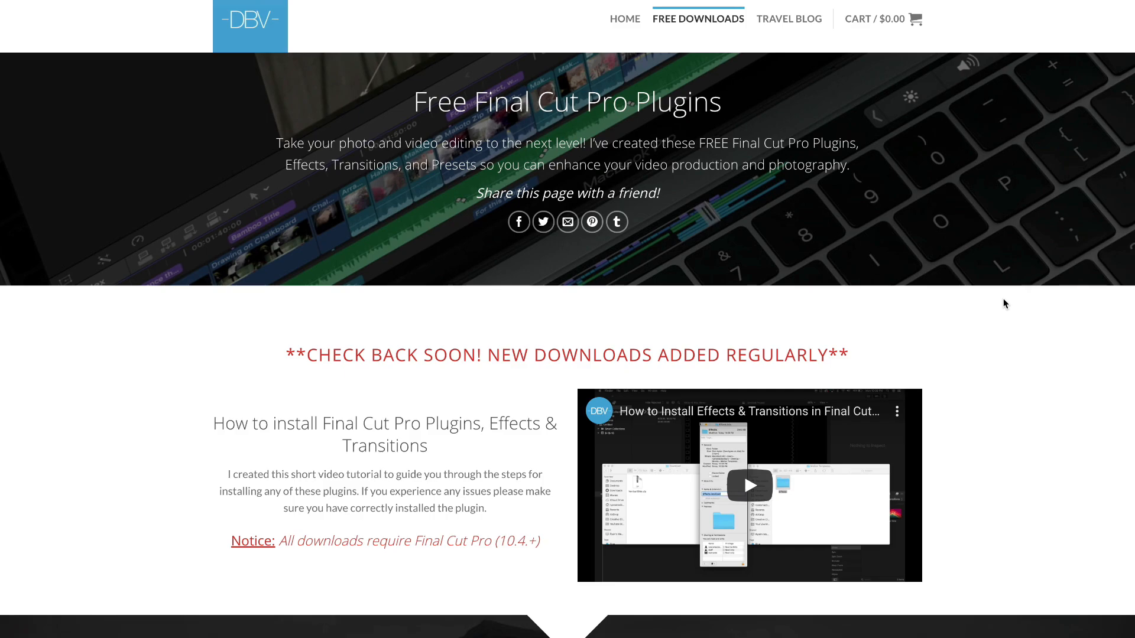
Switch to the DBV Free Final Cut Pro Plugins page and look through its premium and free effects and transitions.
{"action": "scroll", "coordinate": [1004, 300], "scroll_direction": "down", "scroll_amount": 2}
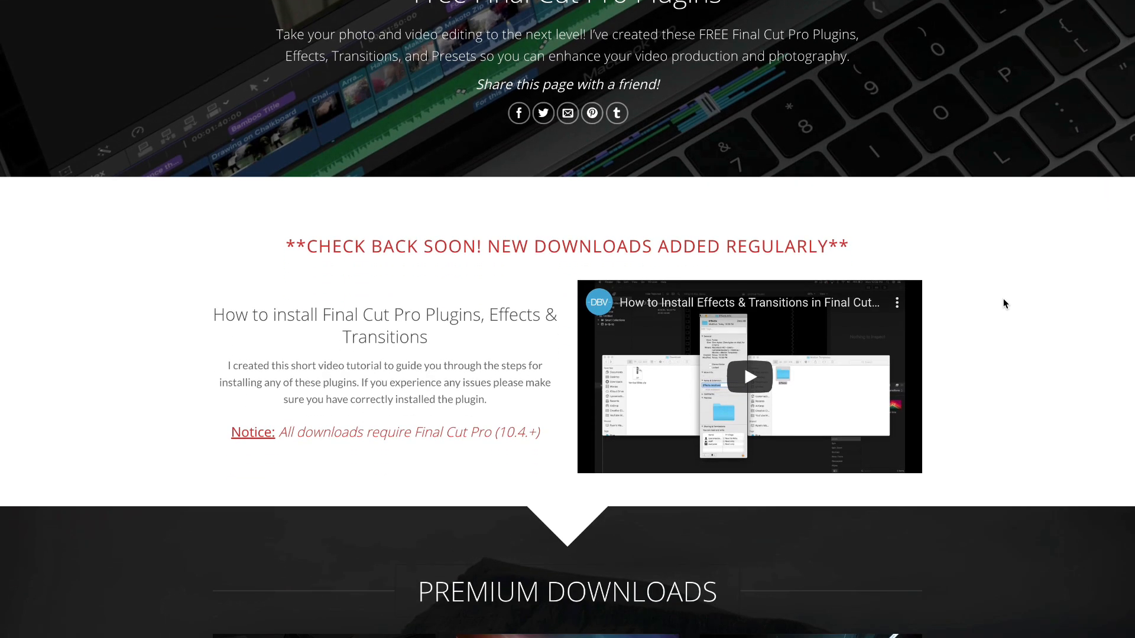
{"action": "scroll", "coordinate": [1003, 299], "scroll_direction": "down", "scroll_amount": 1}
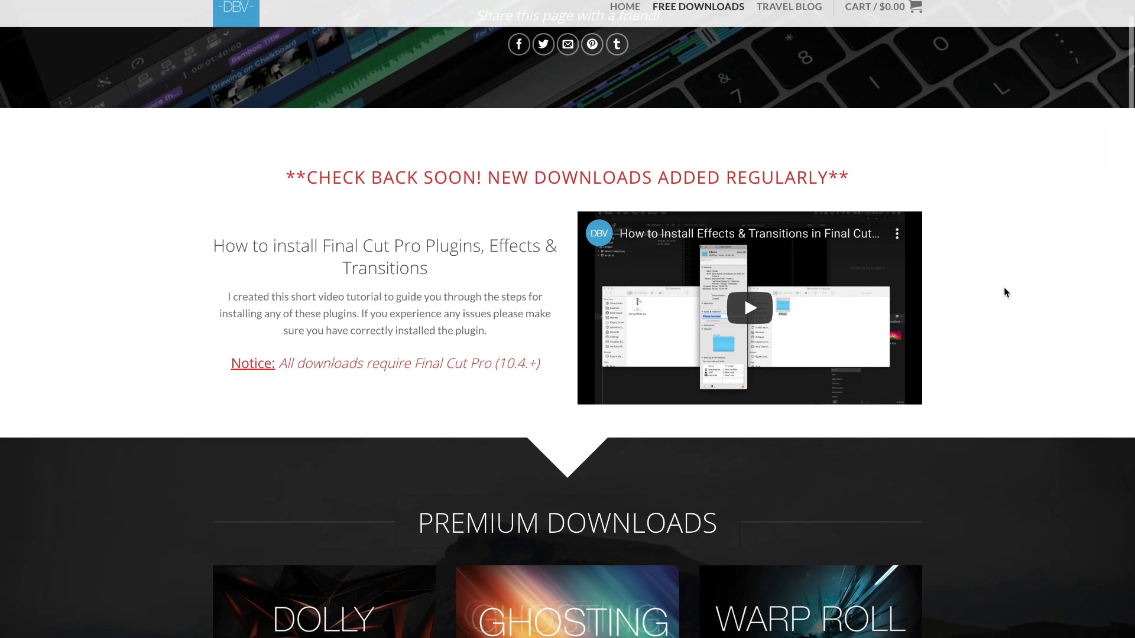
{"action": "scroll", "coordinate": [161, 426], "scroll_direction": "down", "scroll_amount": 8}
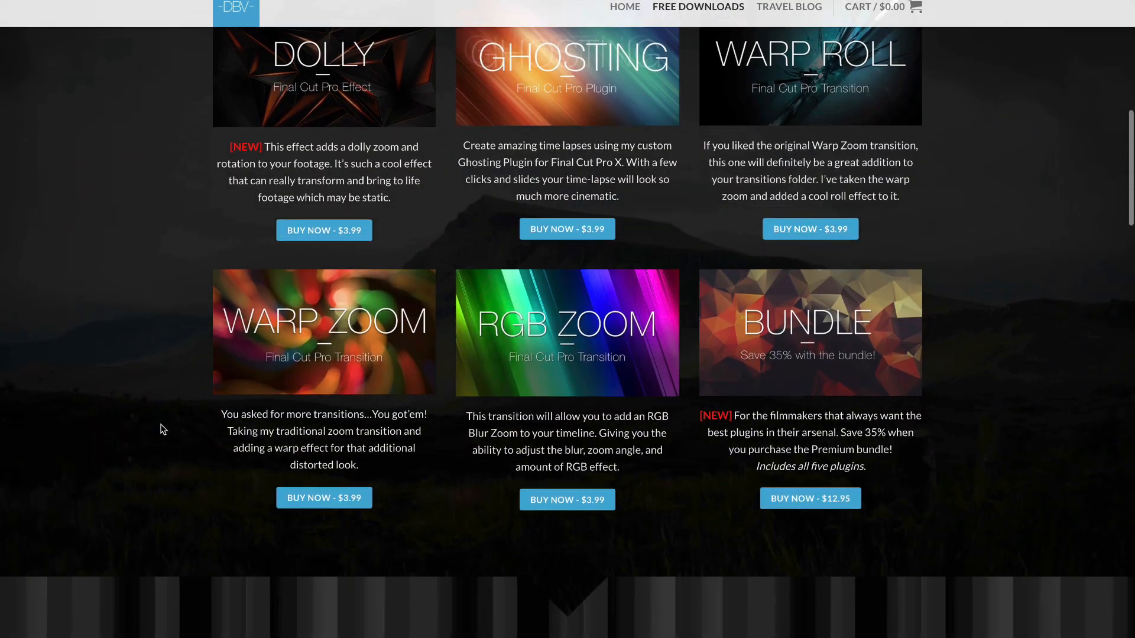
{"action": "scroll", "coordinate": [161, 430], "scroll_direction": "down", "scroll_amount": 12}
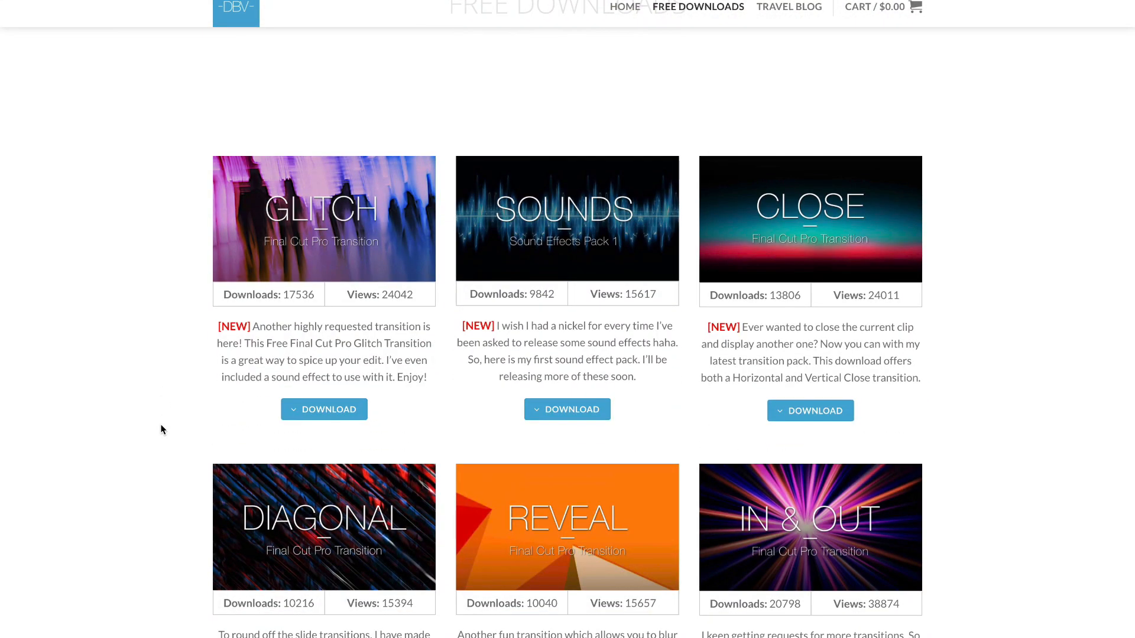
{"action": "scroll", "coordinate": [161, 429], "scroll_direction": "up", "scroll_amount": 1}
{"action": "scroll", "coordinate": [161, 430], "scroll_direction": "down", "scroll_amount": 6}
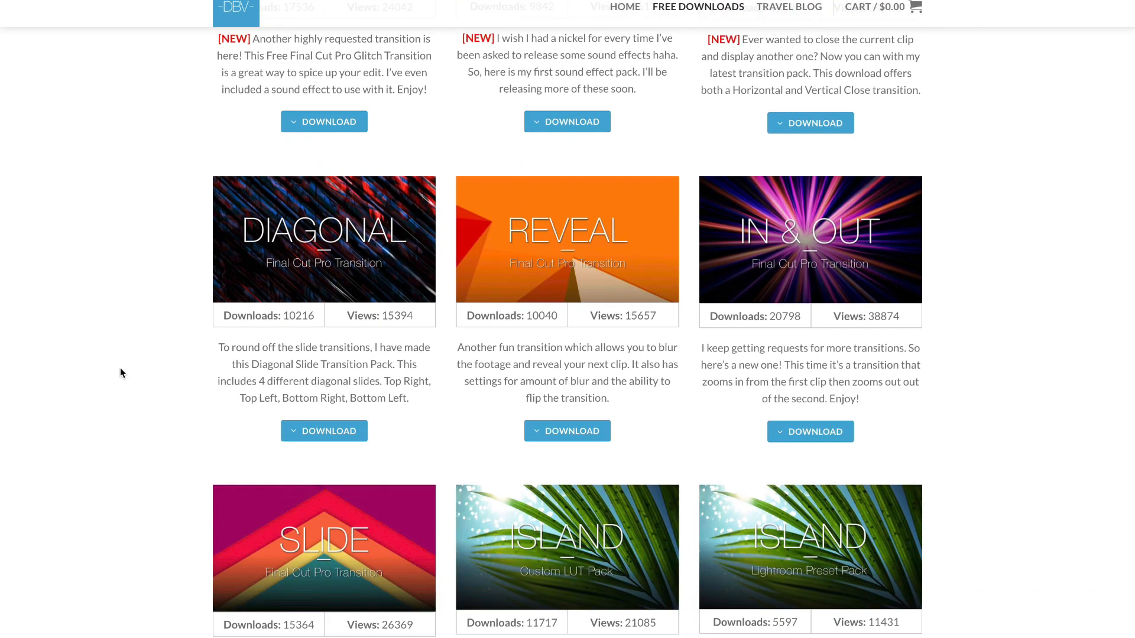
{"action": "scroll", "coordinate": [120, 373], "scroll_direction": "down", "scroll_amount": 7}
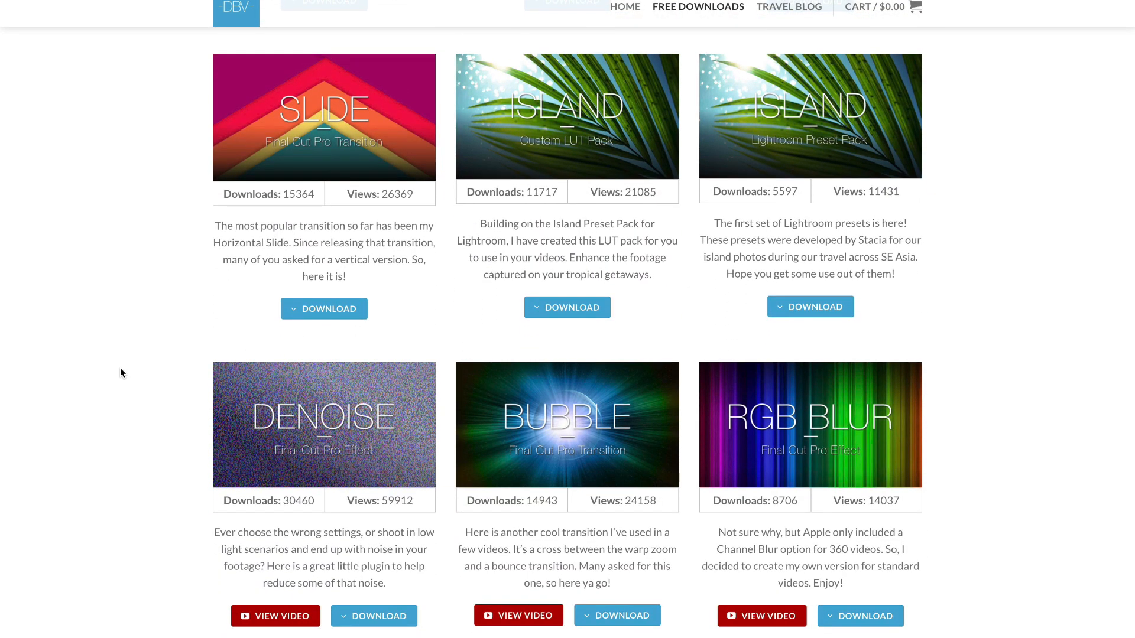
{"action": "scroll", "coordinate": [120, 373], "scroll_direction": "down", "scroll_amount": 4}
{"action": "scroll", "coordinate": [120, 373], "scroll_direction": "down", "scroll_amount": 3}
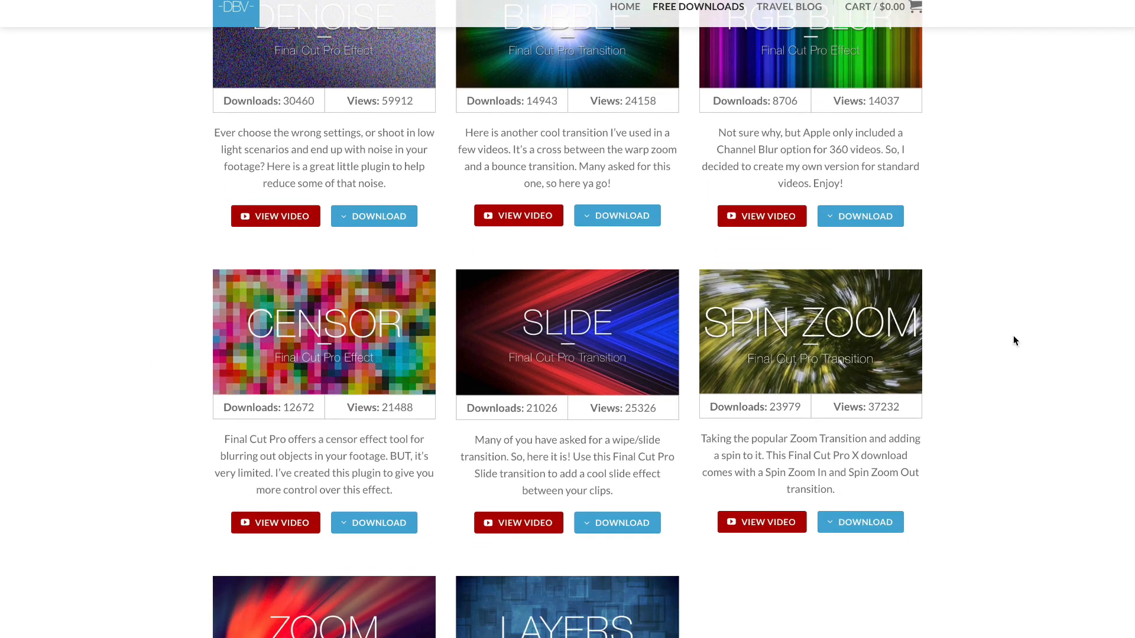
Examine the free transitions, effects, sound pack and presets offered on the Free Downloads page, including the section on installing plugins.
{"action": "scroll", "coordinate": [1013, 337], "scroll_direction": "down", "scroll_amount": 3}
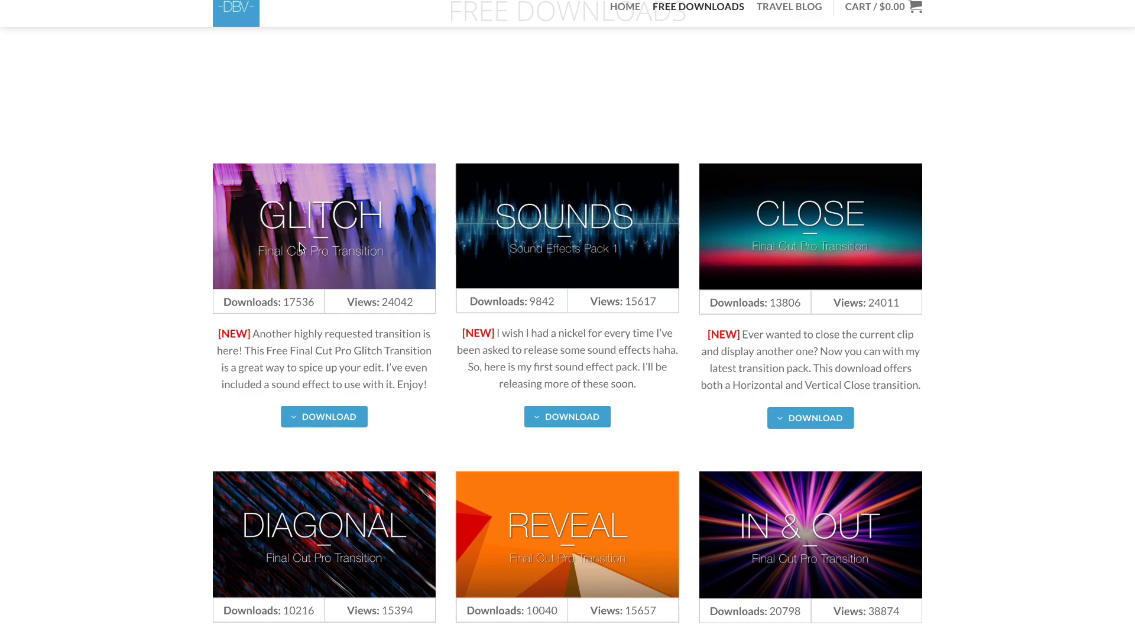
{"action": "scroll", "coordinate": [300, 247], "scroll_direction": "down", "scroll_amount": 6}
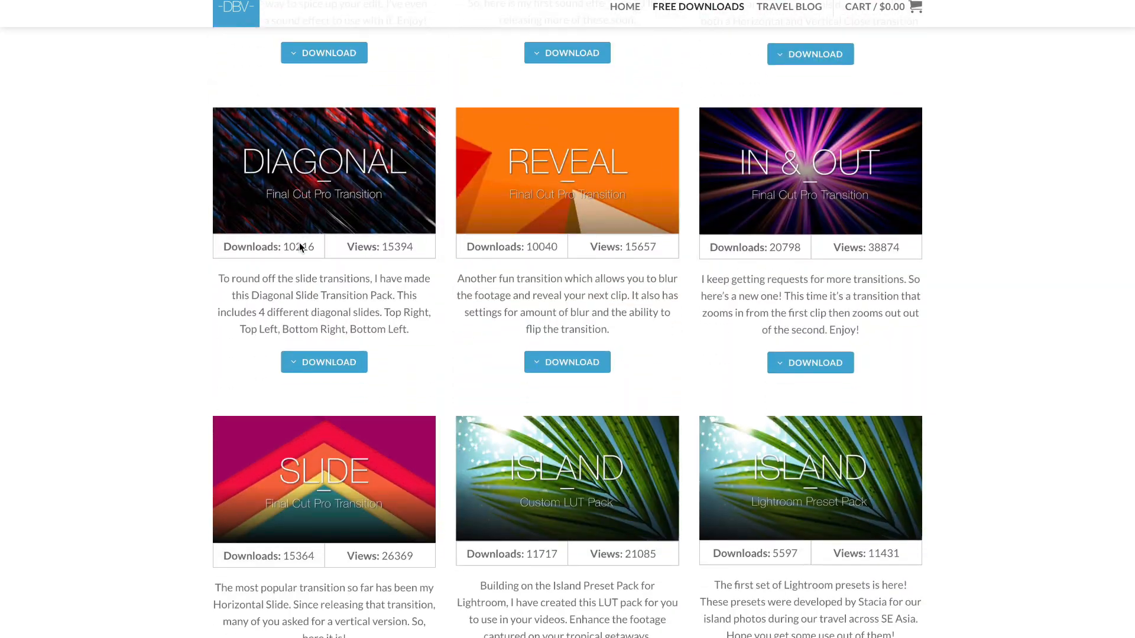
{"action": "scroll", "coordinate": [299, 248], "scroll_direction": "up", "scroll_amount": 5}
{"action": "scroll", "coordinate": [565, 327], "scroll_direction": "down", "scroll_amount": 12}
{"action": "scroll", "coordinate": [564, 327], "scroll_direction": "up", "scroll_amount": 12}
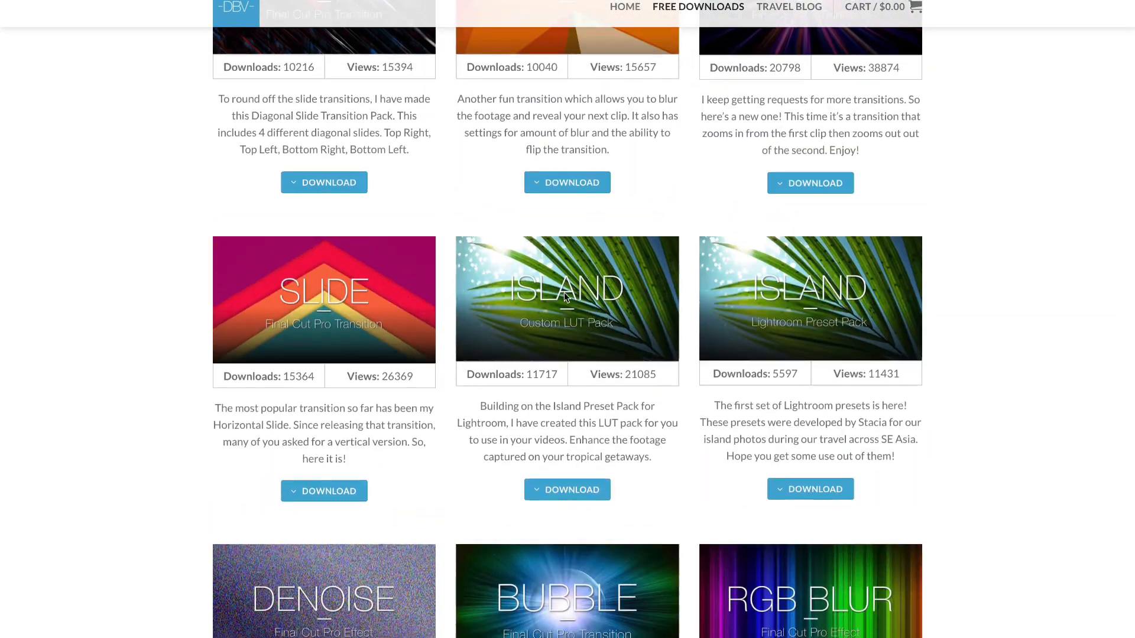
{"action": "scroll", "coordinate": [697, 281], "scroll_direction": "down", "scroll_amount": 10}
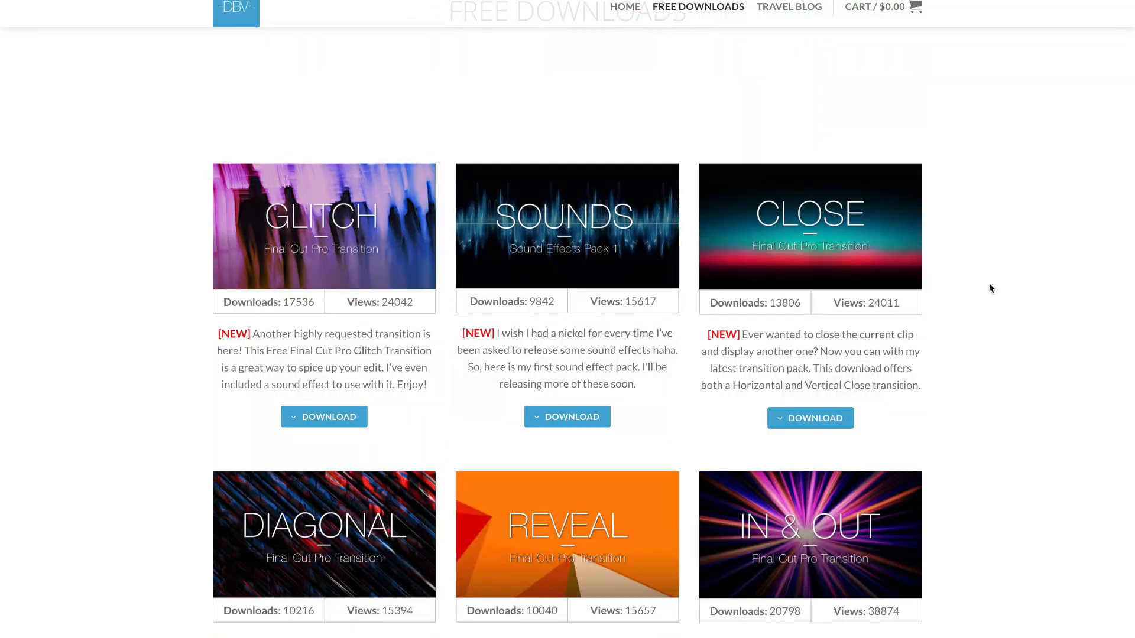
{"action": "scroll", "coordinate": [988, 286], "scroll_direction": "down", "scroll_amount": 15}
{"action": "scroll", "coordinate": [992, 288], "scroll_direction": "up", "scroll_amount": 15}
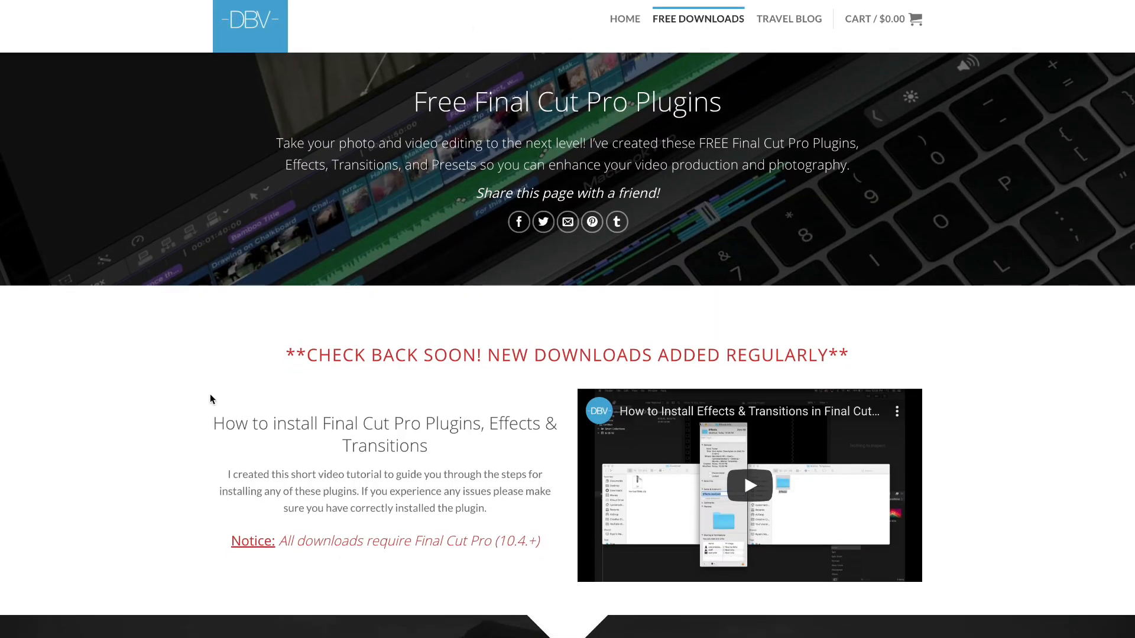
{"action": "scroll", "coordinate": [211, 399], "scroll_direction": "down", "scroll_amount": 4}
{"action": "scroll", "coordinate": [211, 399], "scroll_direction": "down", "scroll_amount": 5}
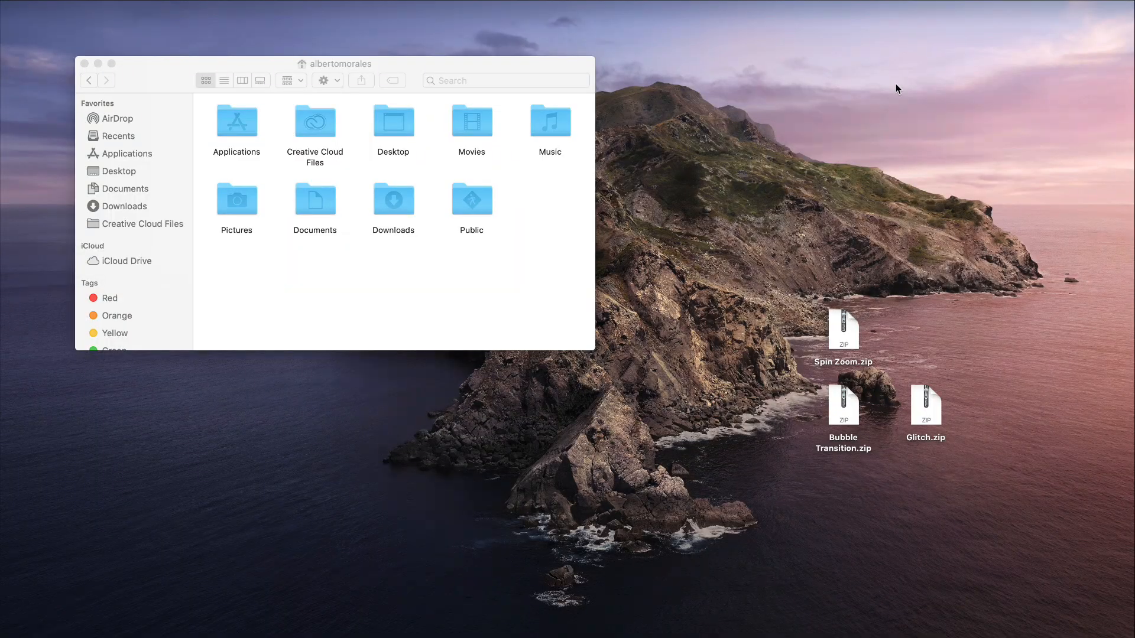
Switch to Finder, reposition its window, and line up Spin Zoom.zip, Bubble Transition.zip and Glitch.zip in a row on the desktop.
{"action": "left_click_drag", "start_coordinate": [407, 70], "coordinate": [447, 92]}
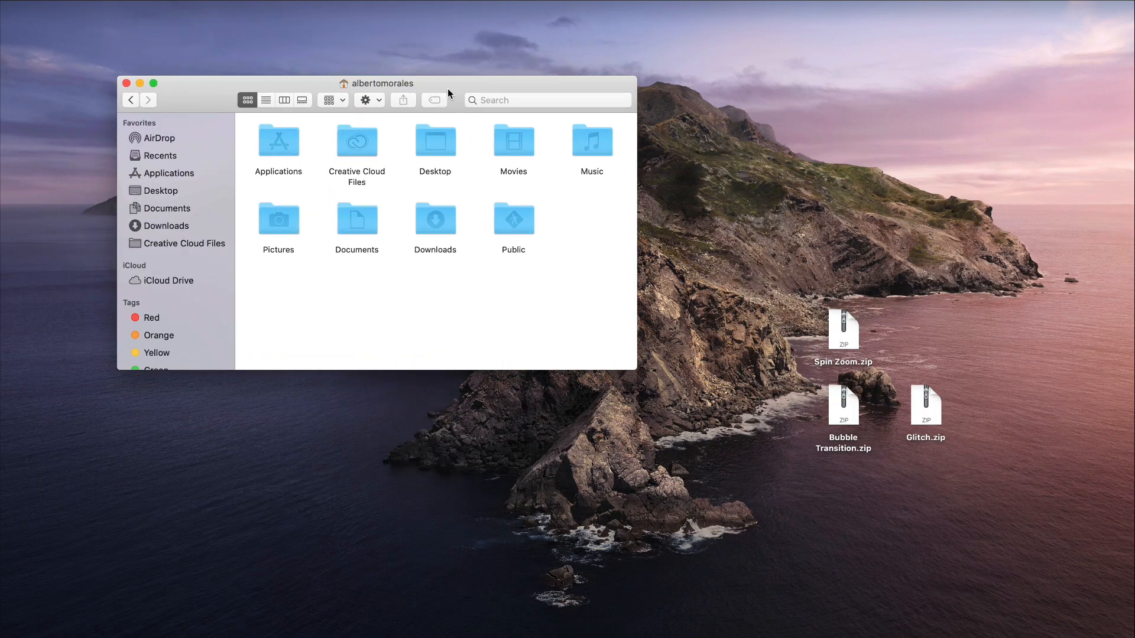
{"action": "left_click_drag", "start_coordinate": [852, 409], "coordinate": [930, 342]}
{"action": "left_click", "coordinate": [921, 408]}
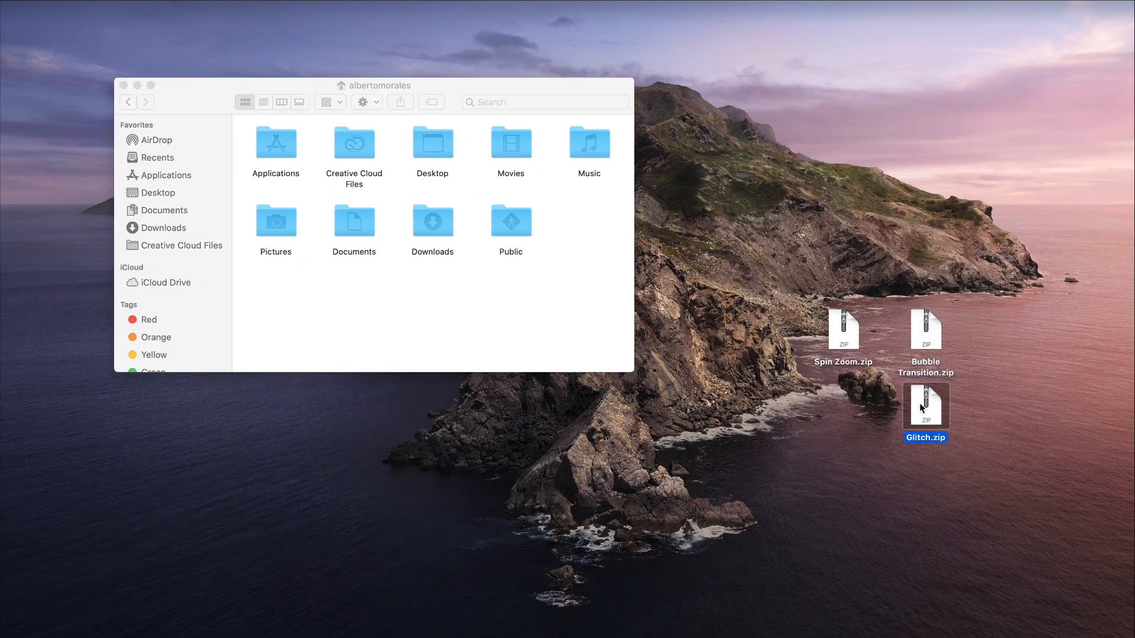
{"action": "key", "text": "super+a"}
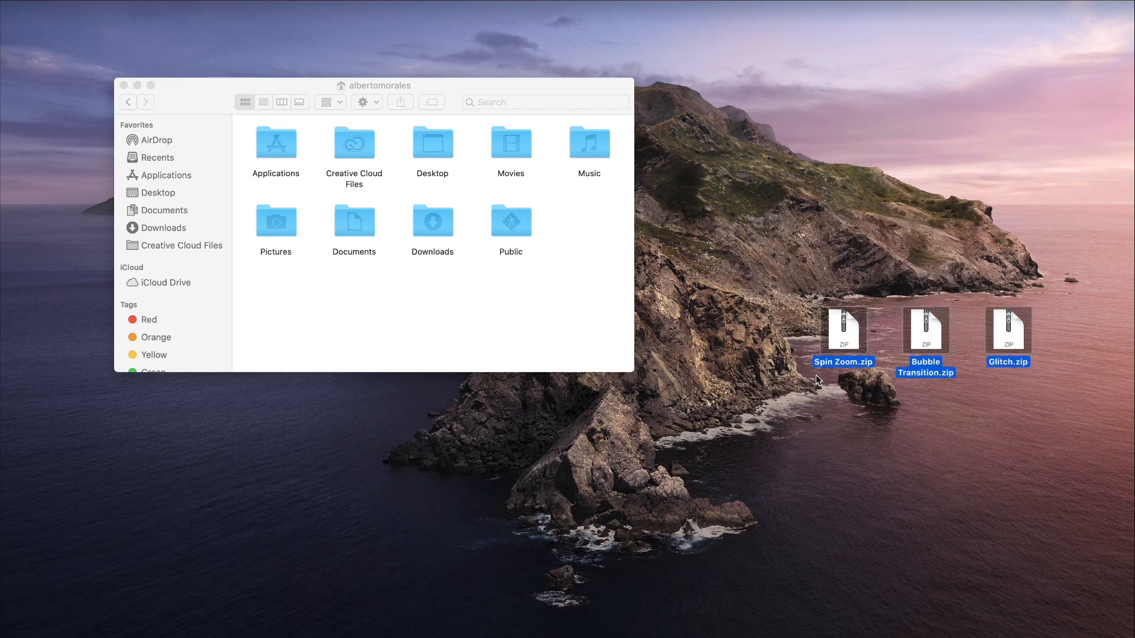
{"action": "left_click", "coordinate": [822, 453]}
{"action": "left_click", "coordinate": [929, 338]}
{"action": "left_click", "coordinate": [1006, 334]}
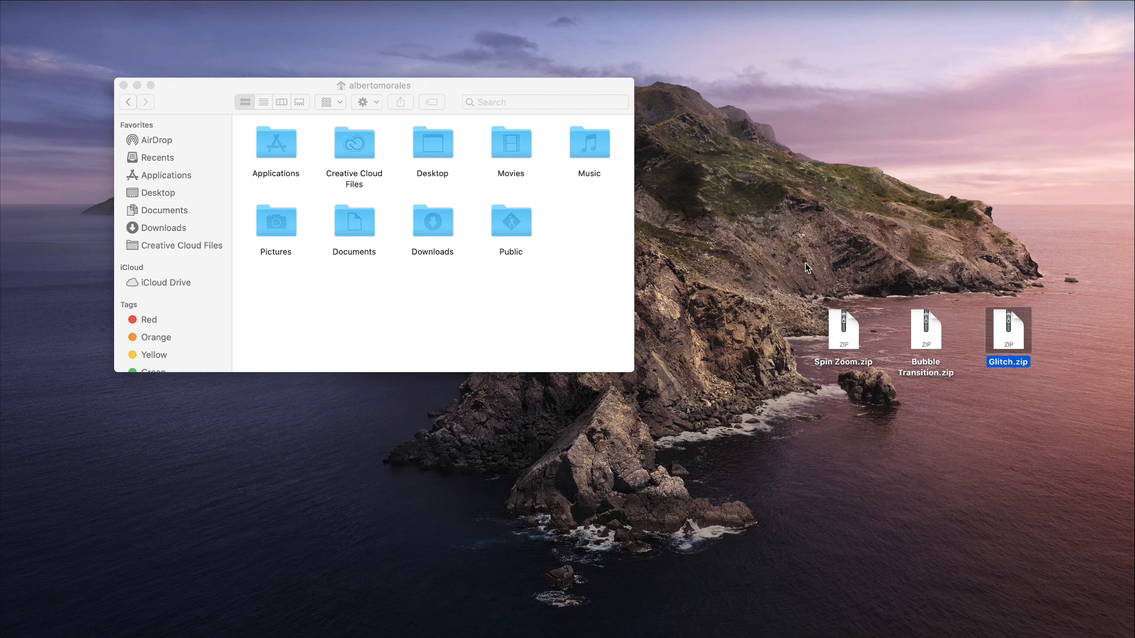
Extract the Spin Zoom, Bubble Transition and Glitch zip files on the desktop.
{"action": "left_click_drag", "start_coordinate": [807, 267], "coordinate": [1059, 367]}
{"action": "double_click", "coordinate": [1017, 325]}
{"action": "left_click", "coordinate": [935, 357]}
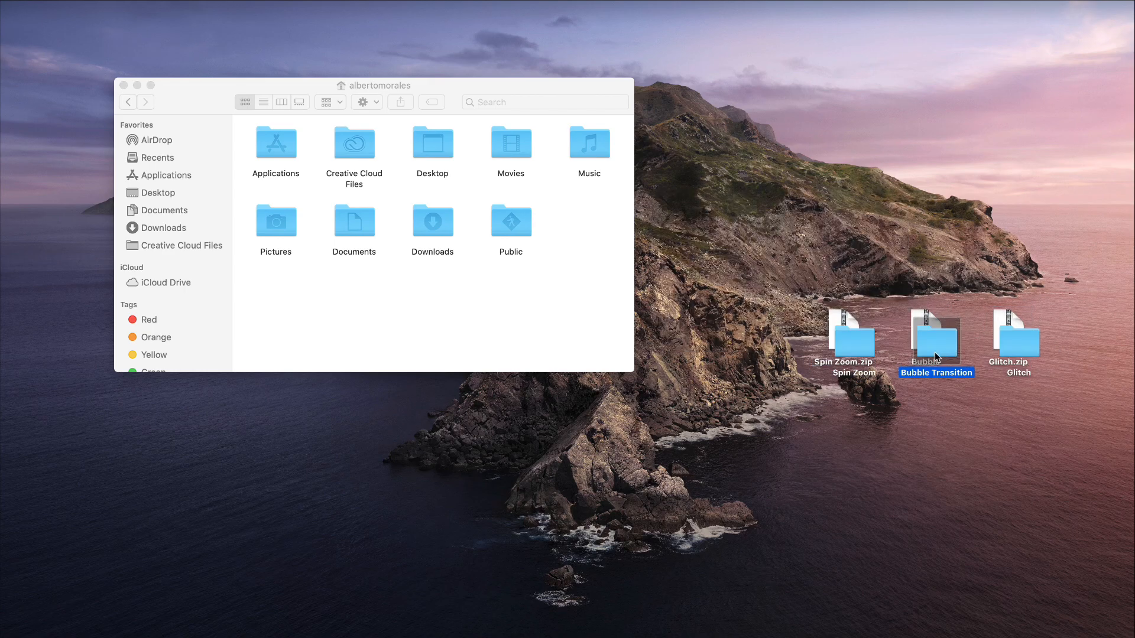
Move the extracted Bubble Transition, Spin Zoom and Glitch folders away from their zip files into a column in the desktop's upper corner.
{"action": "left_click_drag", "start_coordinate": [936, 357], "coordinate": [1091, 42]}
{"action": "left_click_drag", "start_coordinate": [854, 346], "coordinate": [1091, 116]}
{"action": "left_click_drag", "start_coordinate": [1034, 319], "coordinate": [1068, 46]}
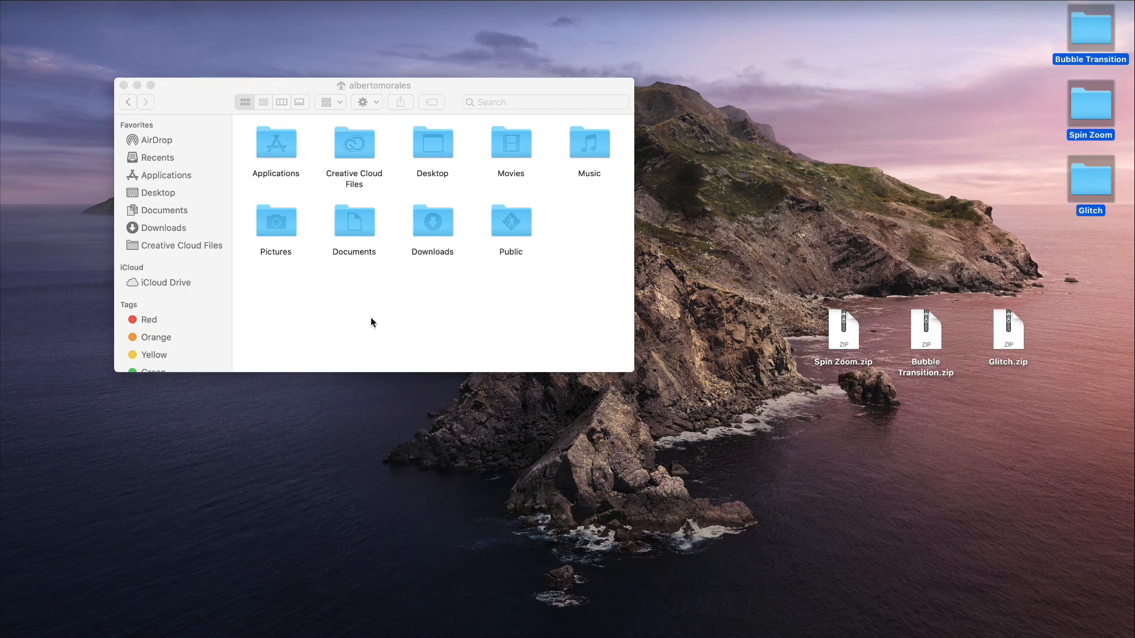
Open the Movies folder in the home directory.
{"action": "left_click", "coordinate": [442, 303]}
{"action": "left_click_drag", "start_coordinate": [358, 92], "coordinate": [367, 92]}
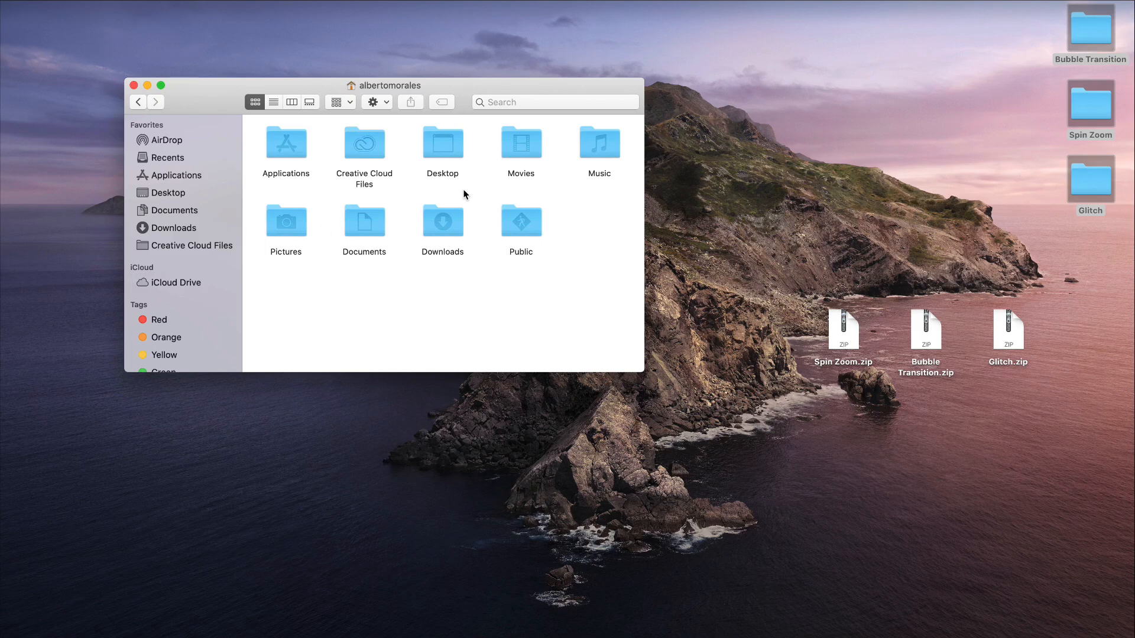
{"action": "double_click", "coordinate": [511, 147]}
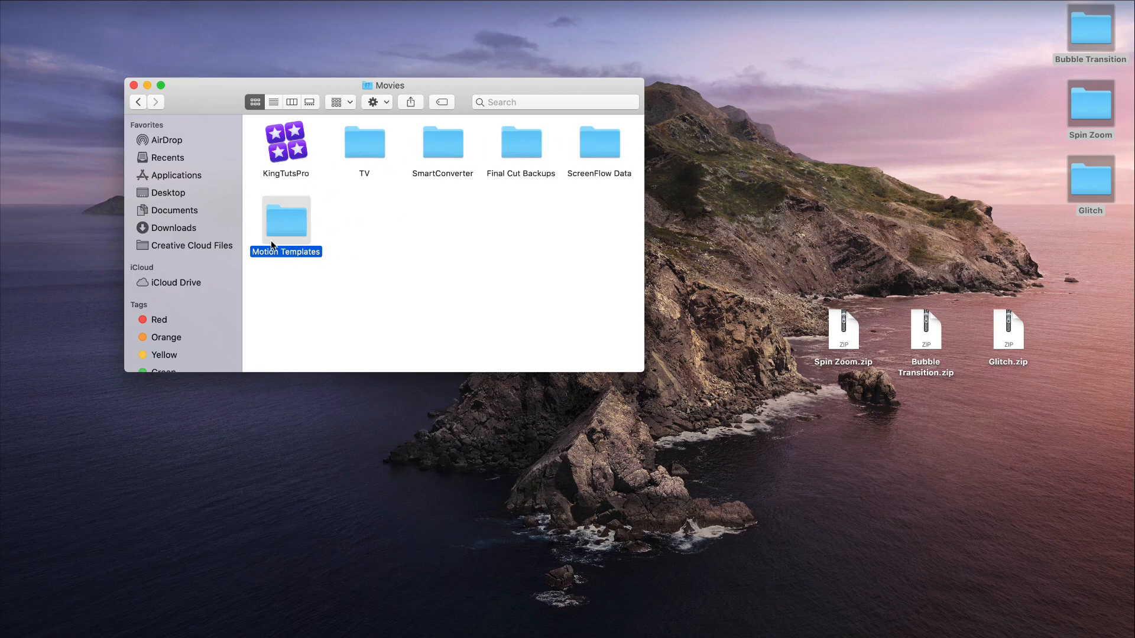
Check the name and extension of the Motion Templates folder in its info window, and close the window.
{"action": "left_click", "coordinate": [380, 224]}
{"action": "right_click", "coordinate": [390, 243]}
{"action": "left_click", "coordinate": [309, 228]}
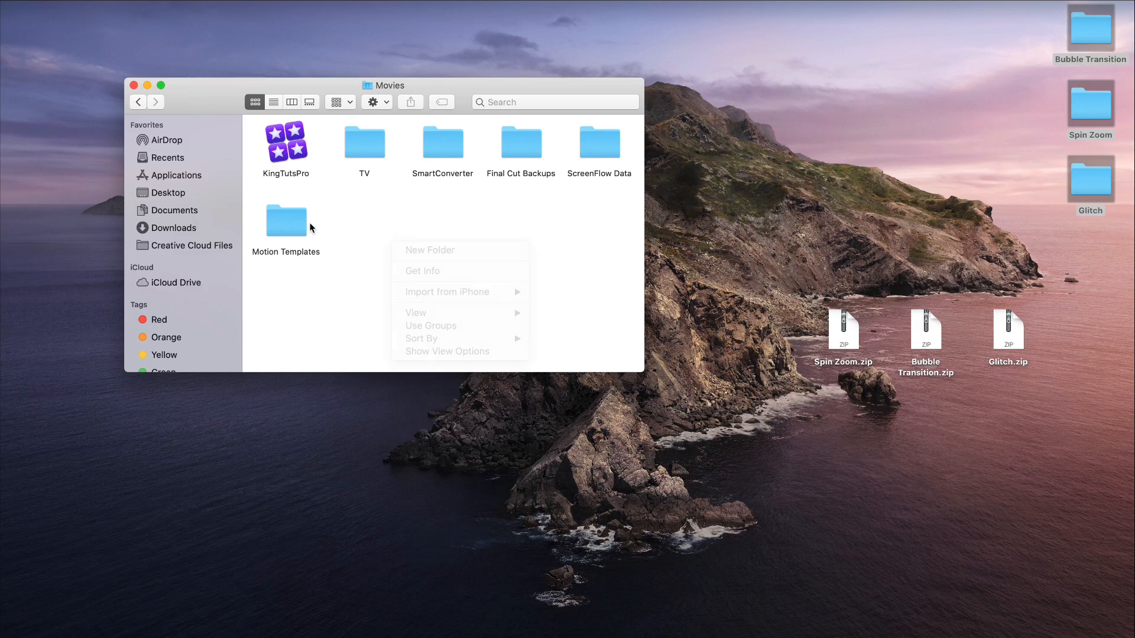
{"action": "right_click", "coordinate": [295, 222]}
{"action": "left_click", "coordinate": [342, 266]}
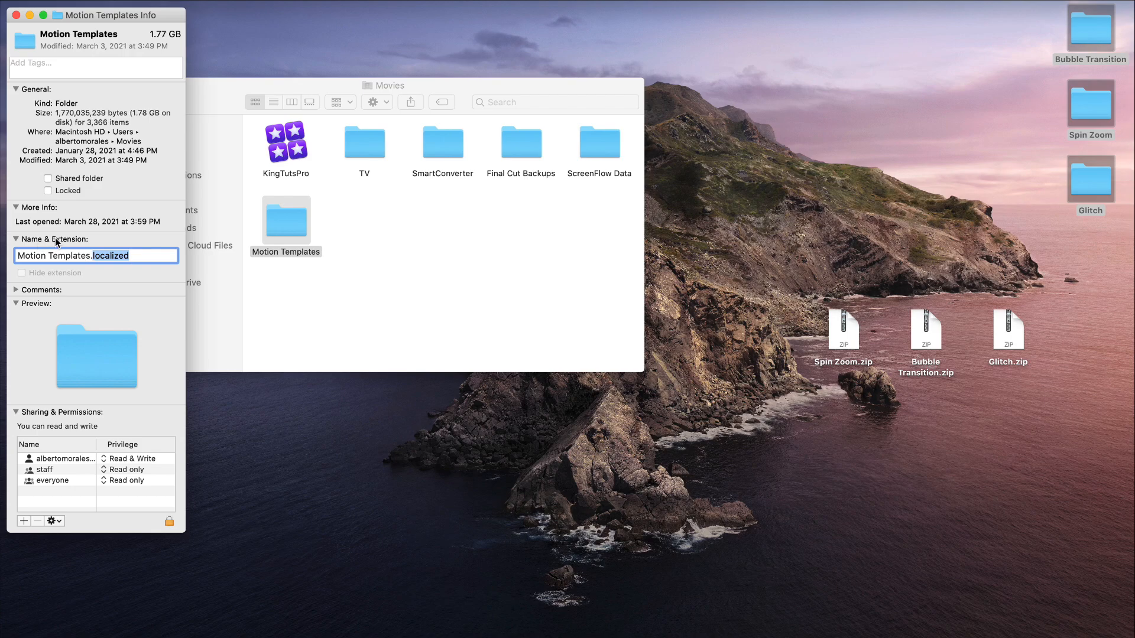
{"action": "left_click", "coordinate": [16, 15]}
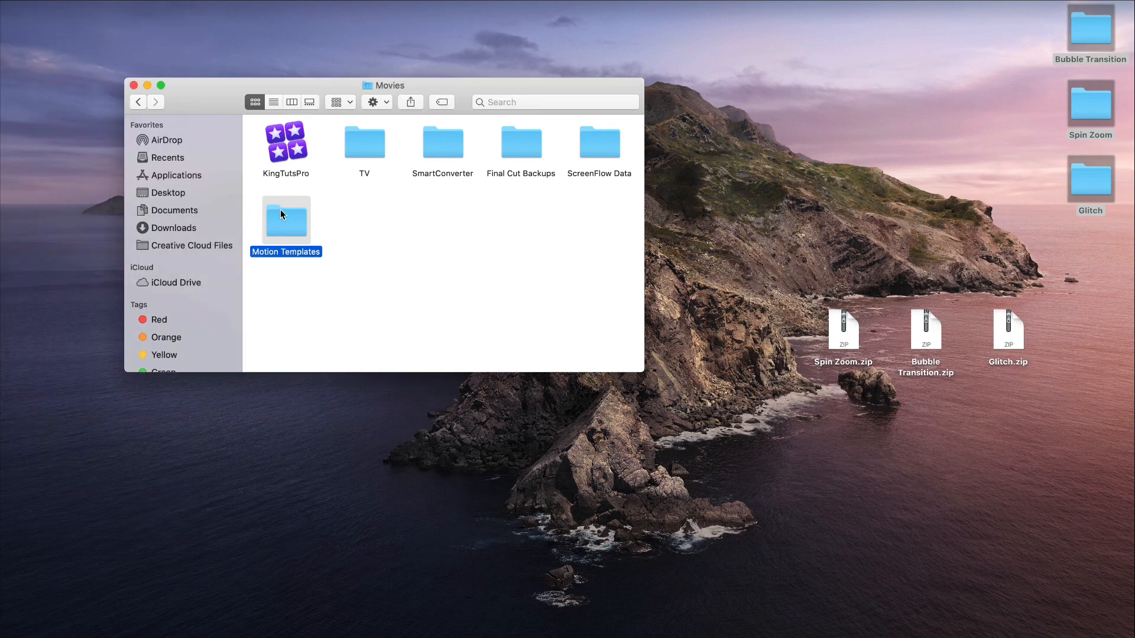
Open the Motion Templates folder and go through its Transitions, Effects and Titles subfolders, ending with Transitions selected.
{"action": "double_click", "coordinate": [281, 212]}
{"action": "key", "text": "cmd+a"}
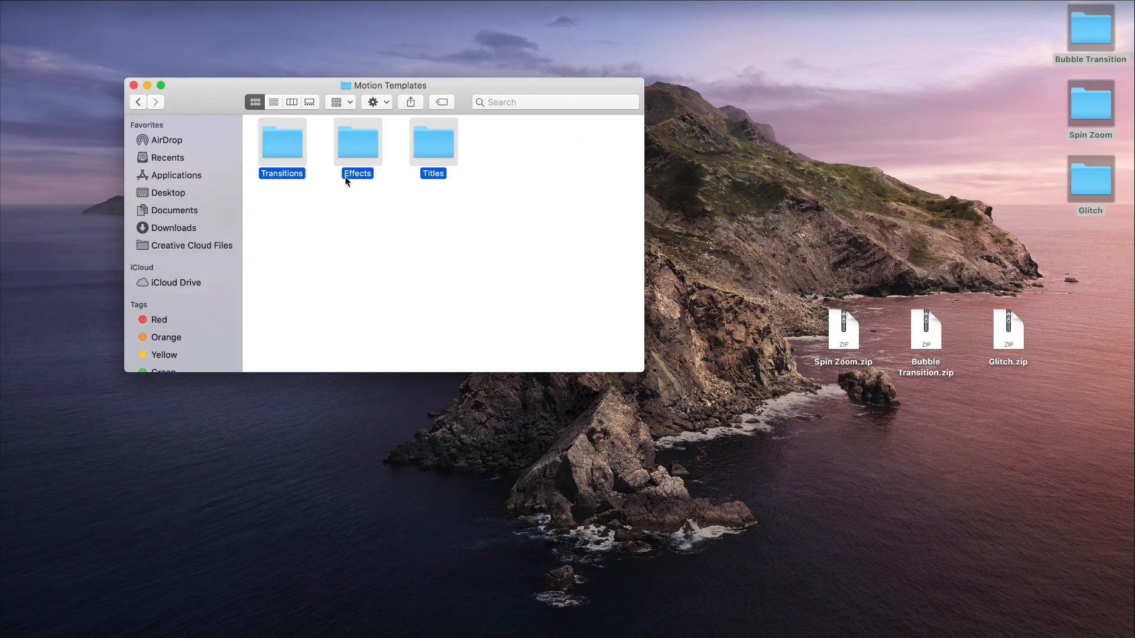
{"action": "left_click", "coordinate": [280, 157]}
{"action": "left_click", "coordinate": [367, 157]}
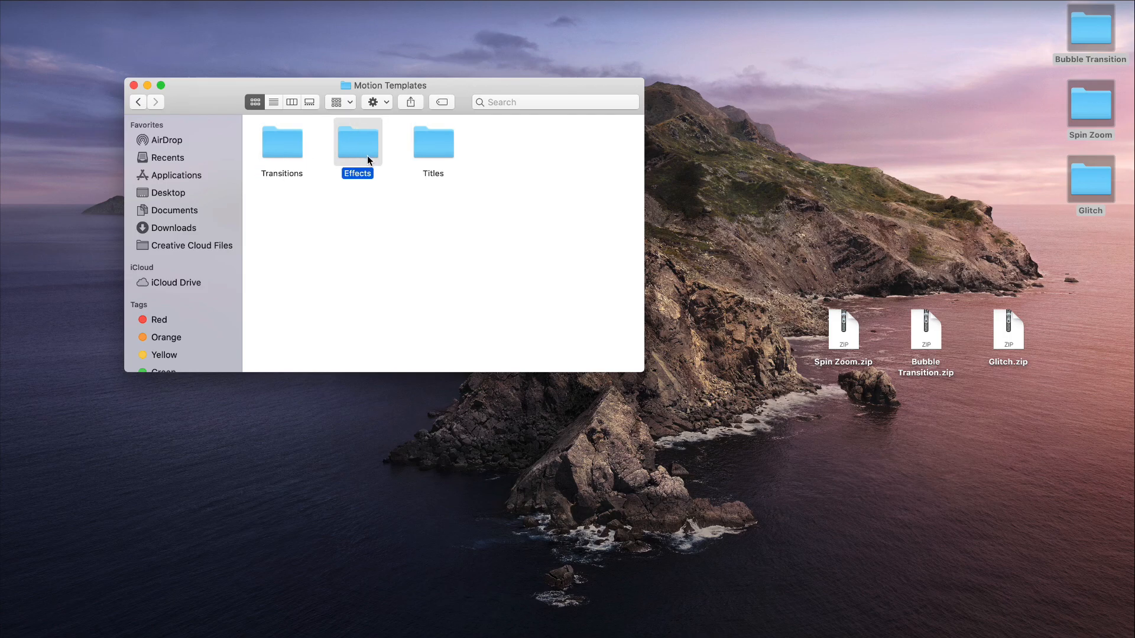
{"action": "left_click", "coordinate": [440, 153]}
{"action": "left_click", "coordinate": [290, 168]}
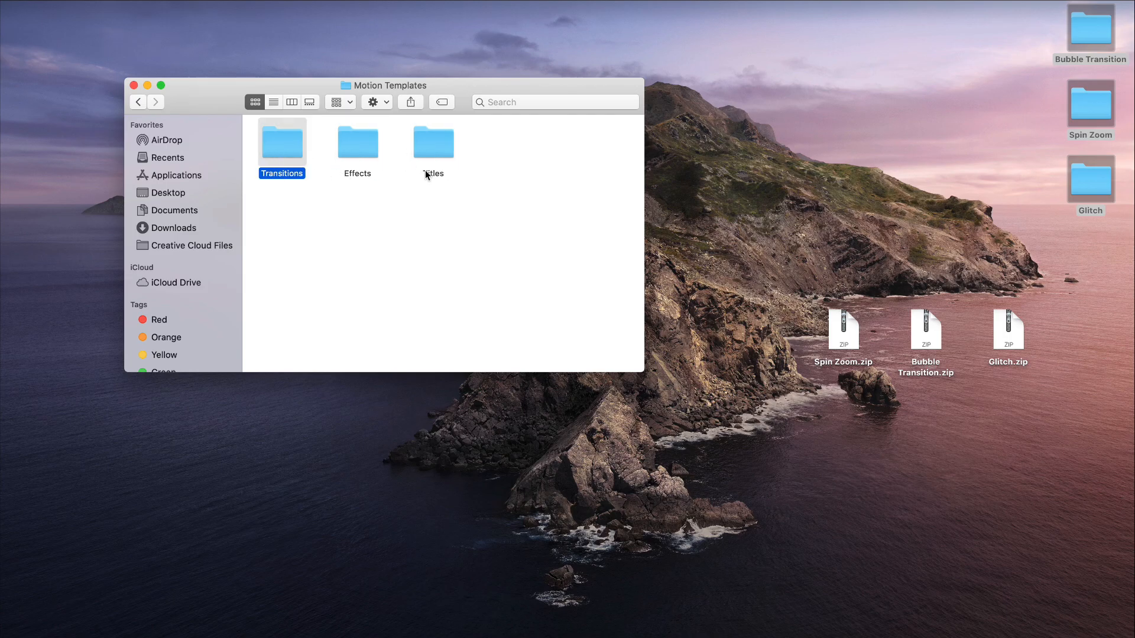
{"action": "left_click", "coordinate": [138, 101]}
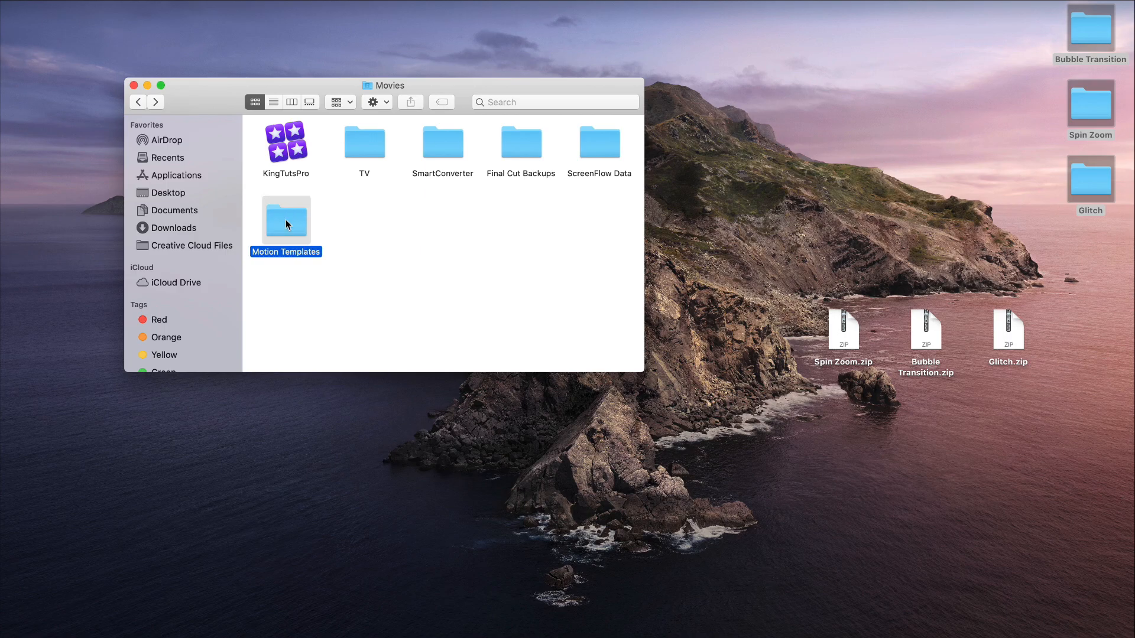
{"action": "left_click", "coordinate": [156, 102]}
{"action": "left_click_drag", "start_coordinate": [454, 196], "coordinate": [258, 118]}
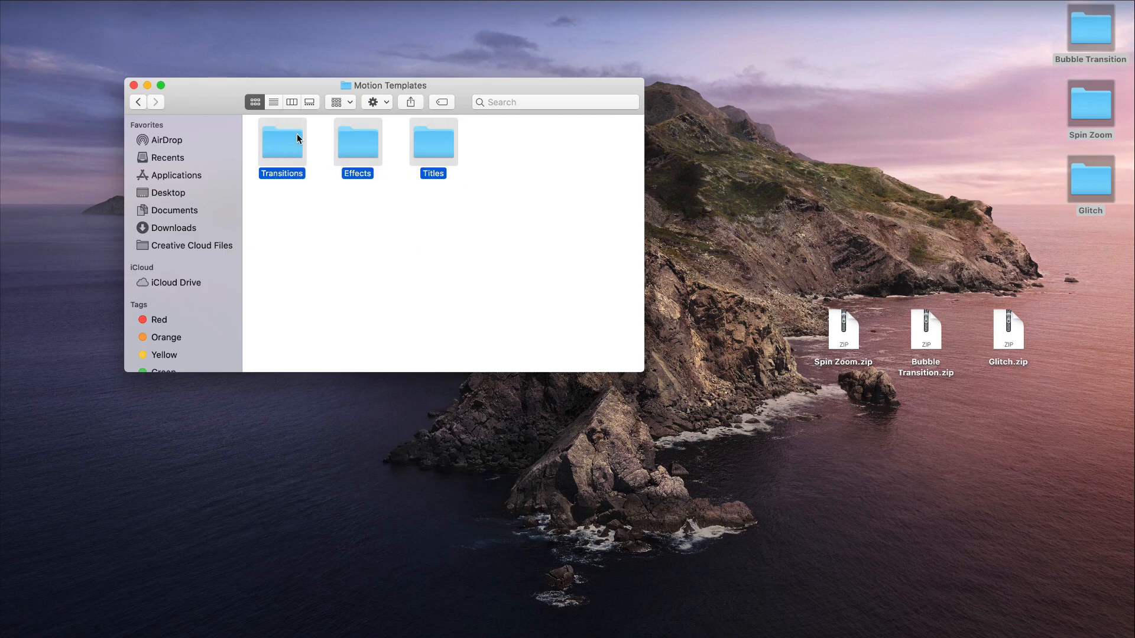
{"action": "left_click", "coordinate": [245, 155]}
{"action": "left_click", "coordinate": [281, 145]}
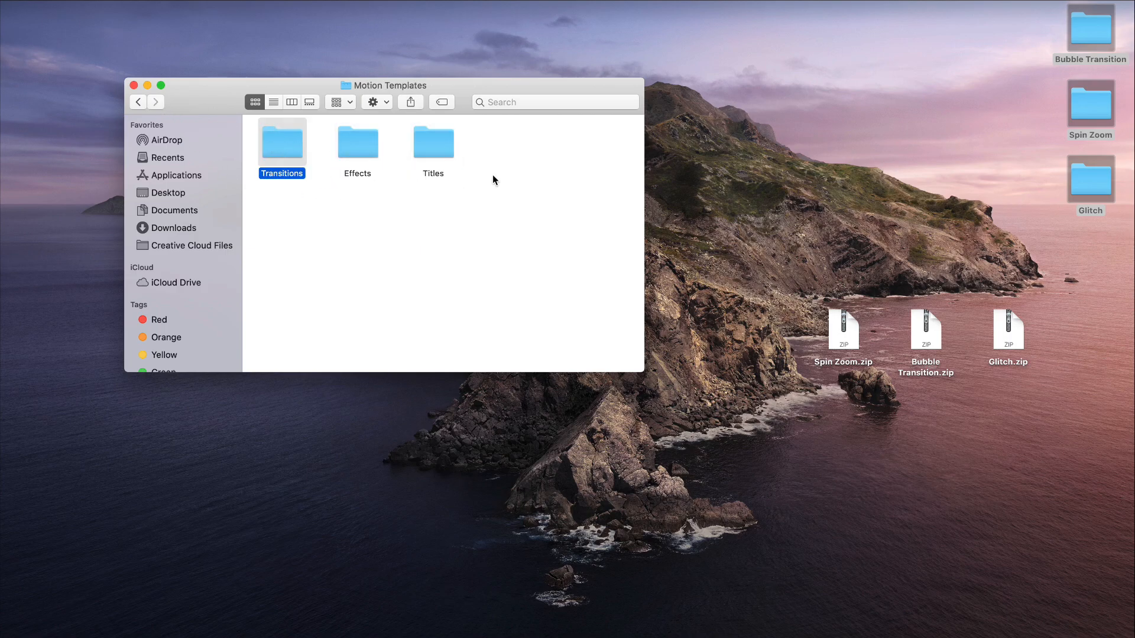
Open the Transitions folder and shift the three extracted folders on the desktop inward from the screen edge.
{"action": "double_click", "coordinate": [270, 152]}
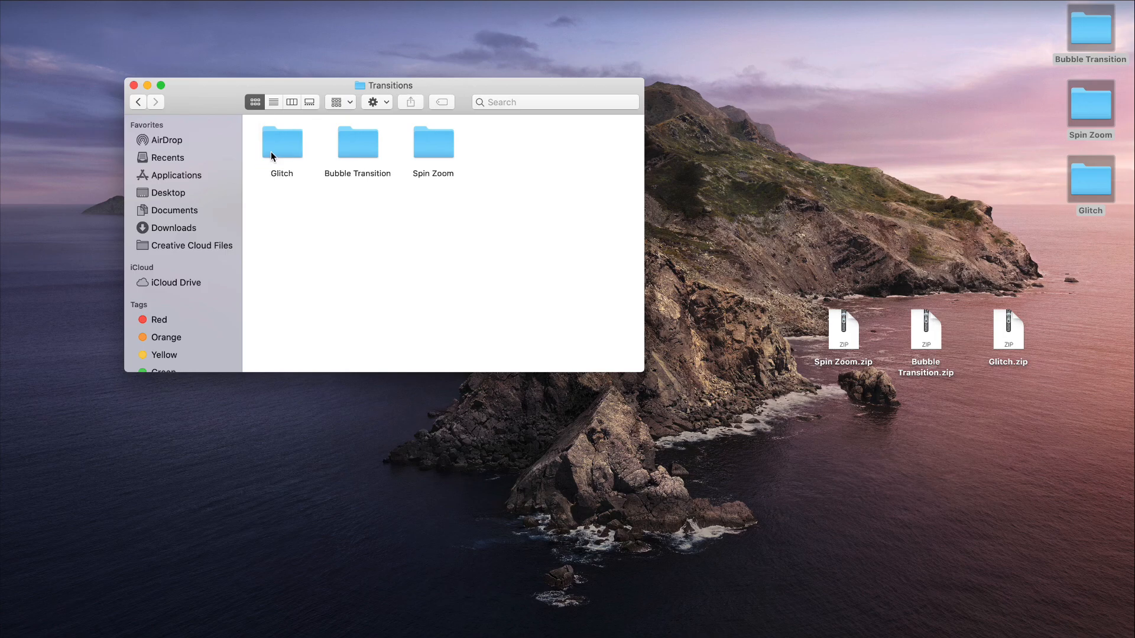
{"action": "left_click_drag", "start_coordinate": [1032, 199], "coordinate": [1058, 63]}
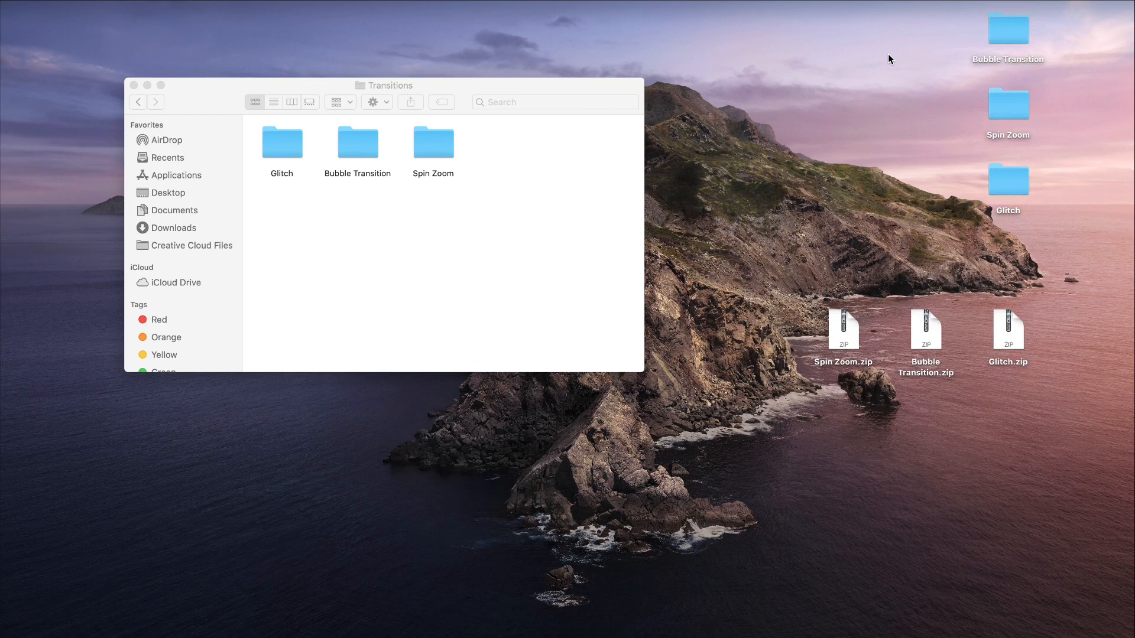
{"action": "left_click", "coordinate": [330, 202]}
{"action": "left_click_drag", "start_coordinate": [424, 88], "coordinate": [451, 87]}
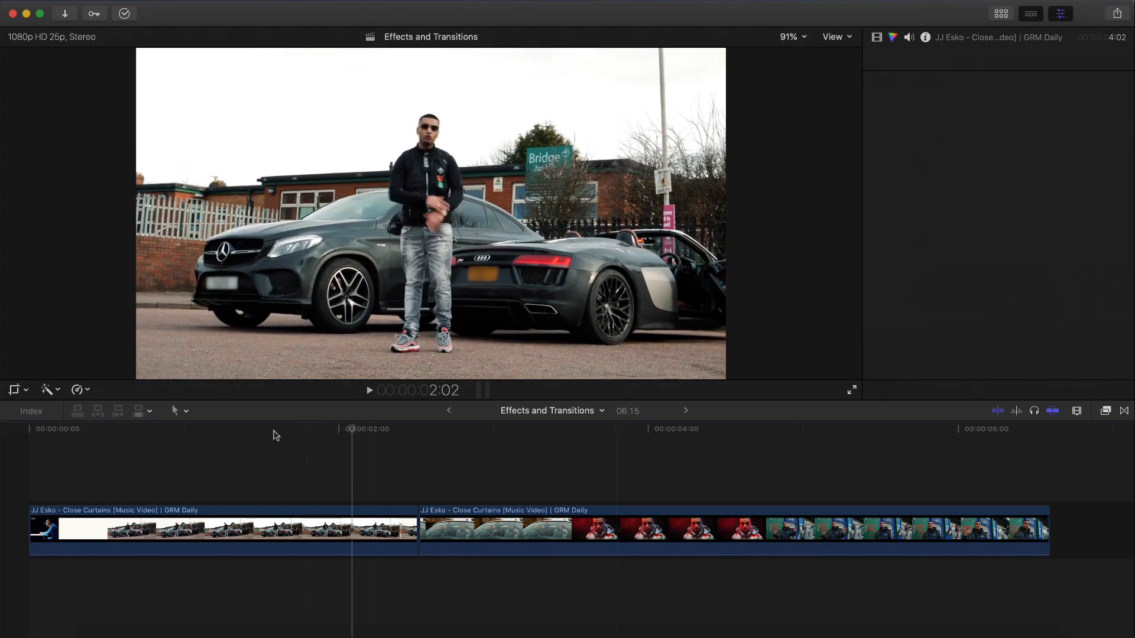
Switch to Final Cut Pro, show the Color Board, play across the cut between the two clips, and park the playhead just before it.
{"action": "left_click_drag", "start_coordinate": [275, 436], "coordinate": [374, 478]}
{"action": "key", "text": "super+6"}
{"action": "key", "text": "space"}
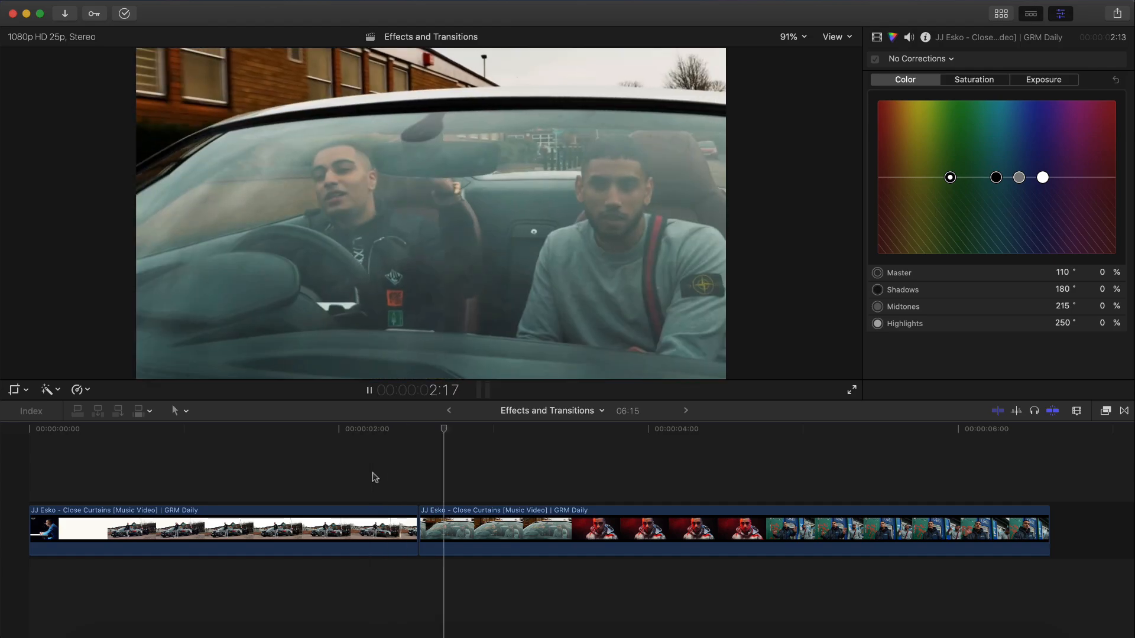
{"action": "left_click", "coordinate": [362, 435]}
{"action": "key", "text": "space"}
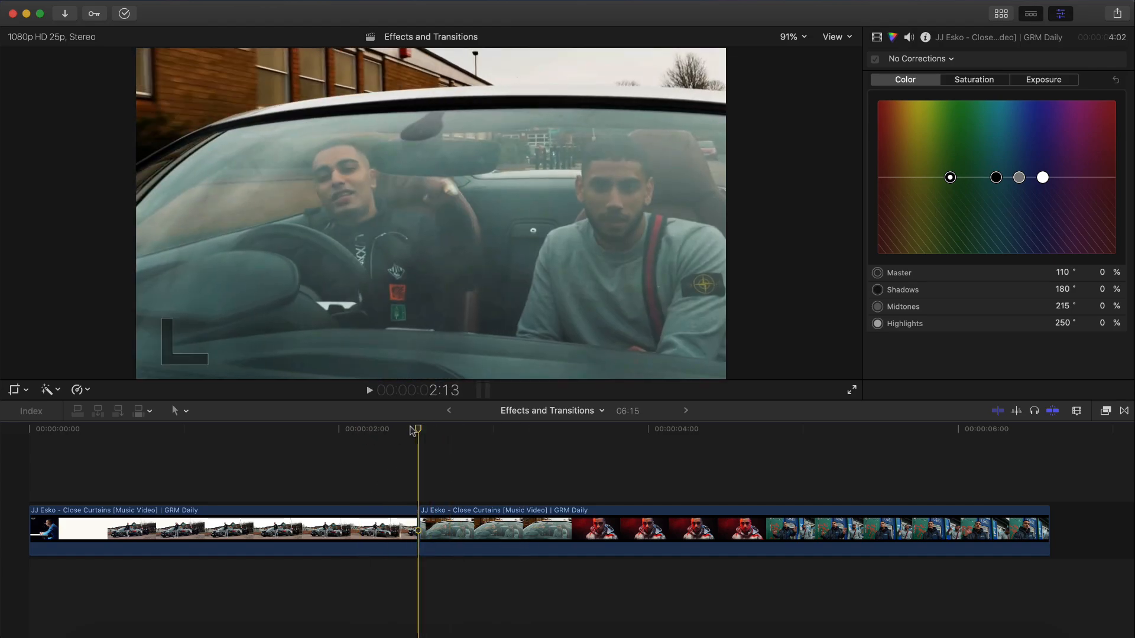
{"action": "left_click", "coordinate": [384, 429]}
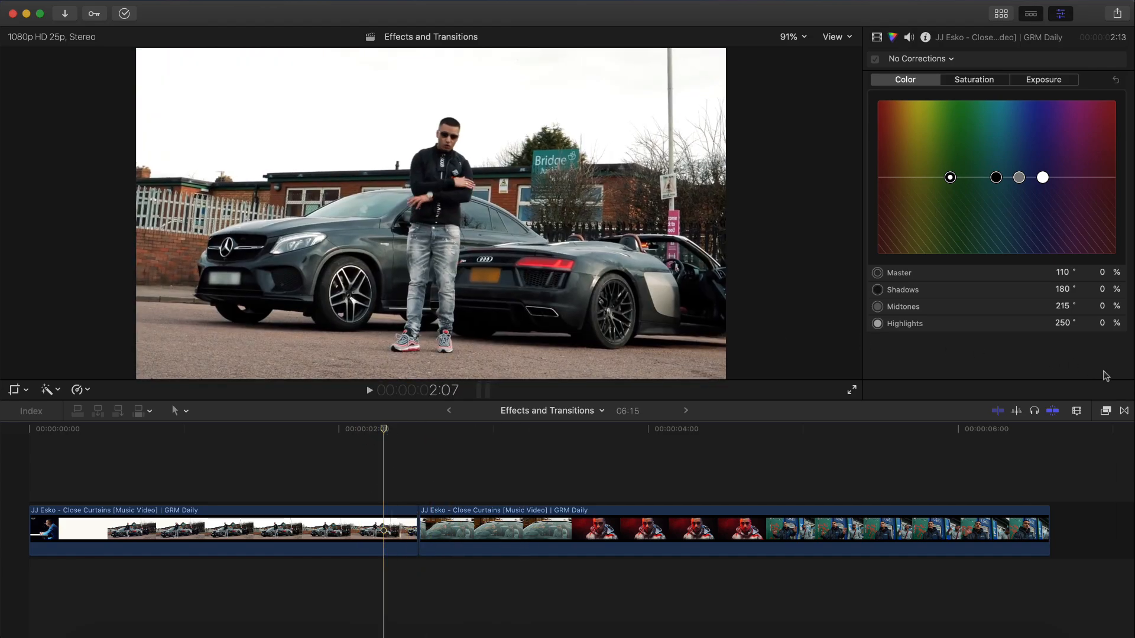
Show the Custom category of the installed transitions and try to place the Bubble transition on the cut between the two clips.
{"action": "left_click", "coordinate": [1123, 412]}
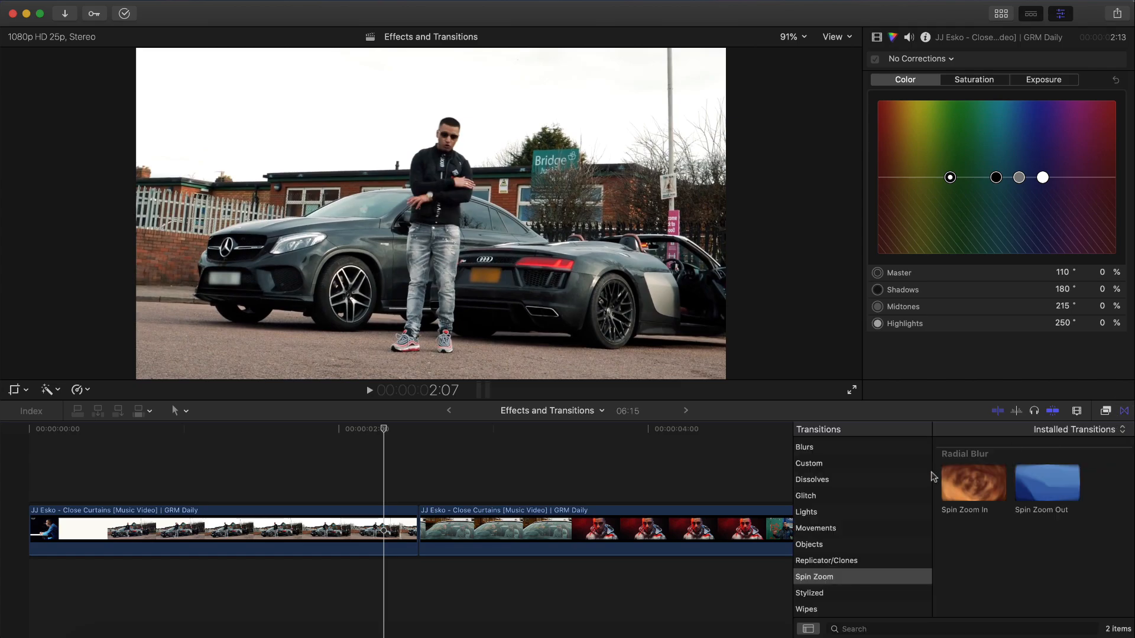
{"action": "scroll", "coordinate": [864, 502], "scroll_direction": "up", "scroll_amount": 2}
{"action": "left_click", "coordinate": [821, 495]}
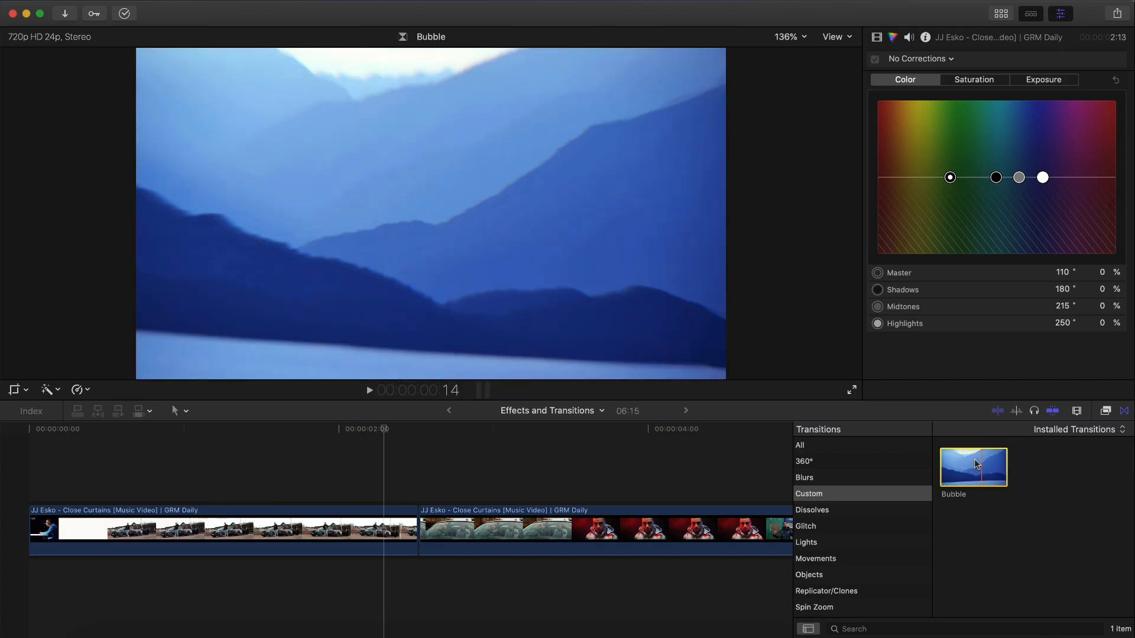
{"action": "left_click_drag", "start_coordinate": [962, 467], "coordinate": [379, 540]}
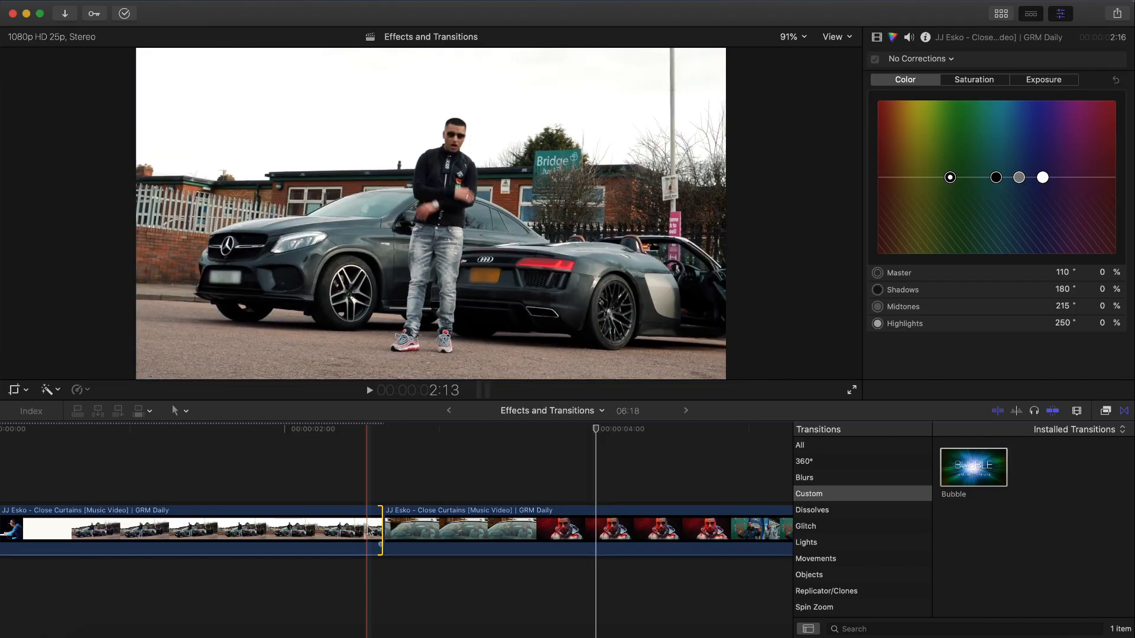
Park the playhead on the cut between the two clips at 2:16 and add the Bubble transition there.
{"action": "scroll", "coordinate": [371, 531], "scroll_direction": "left", "scroll_amount": 2}
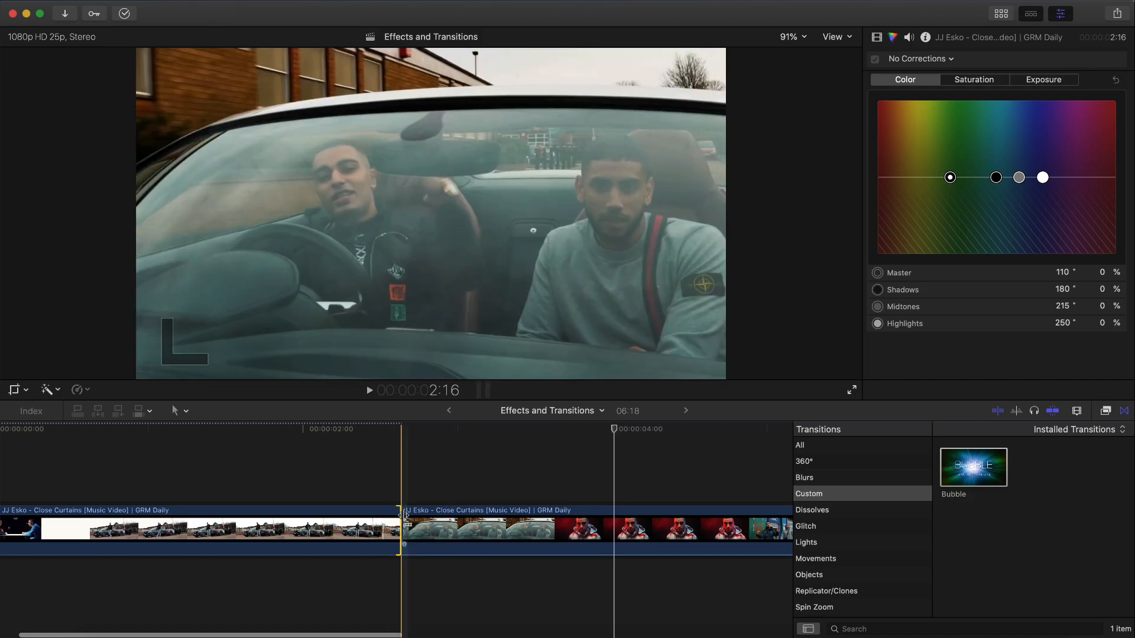
{"action": "left_click", "coordinate": [402, 431]}
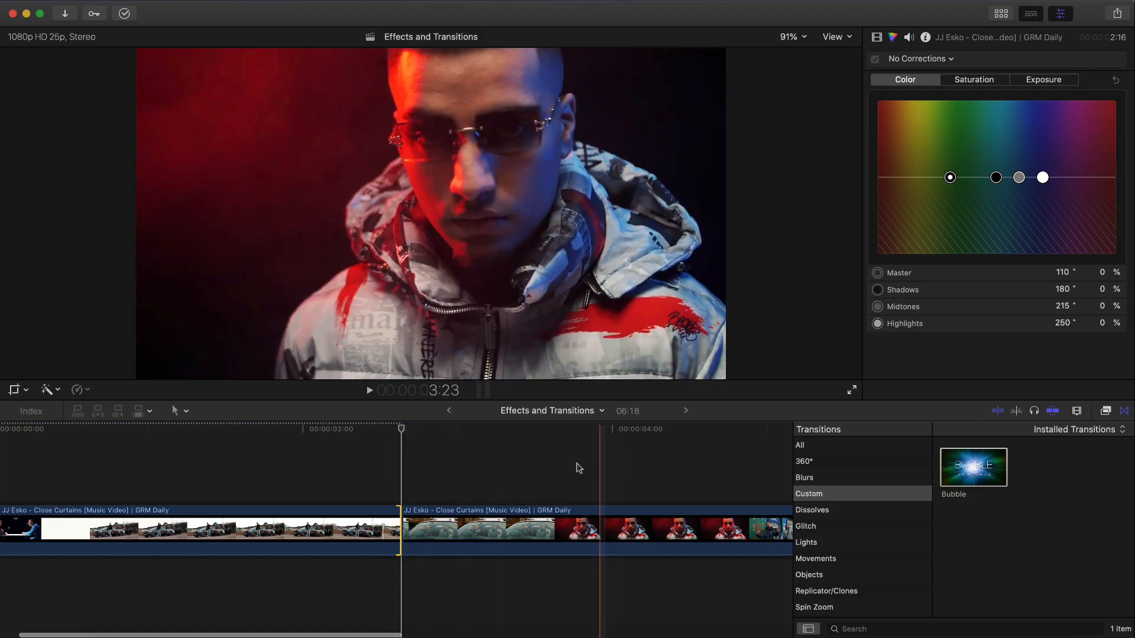
{"action": "left_click_drag", "start_coordinate": [974, 467], "coordinate": [401, 525]}
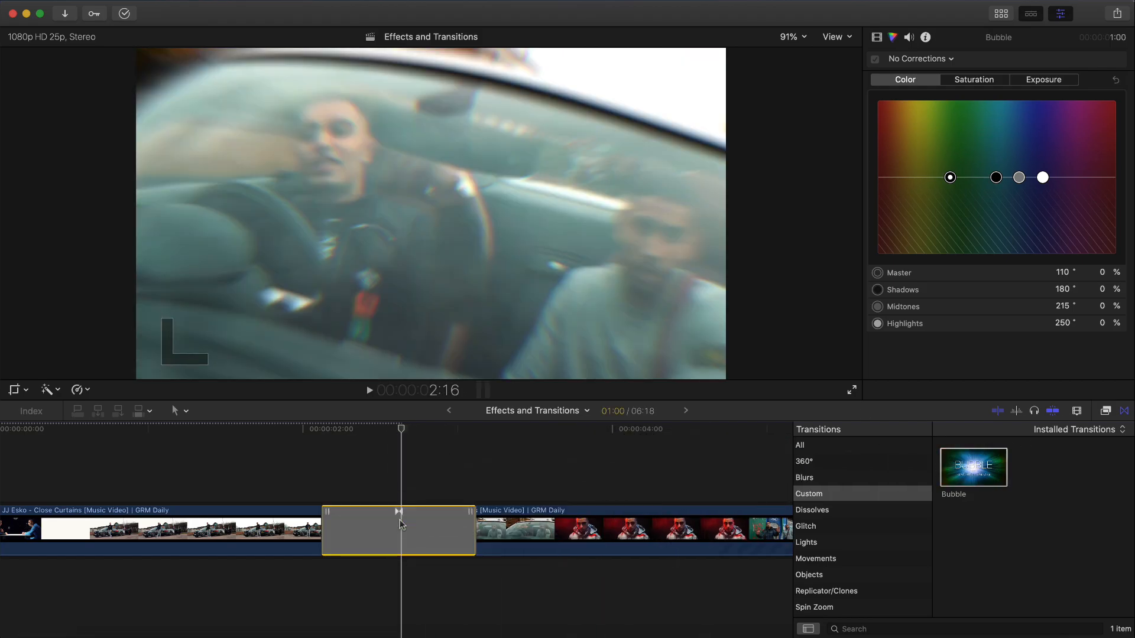
Play through the Bubble transition, park the playhead inside it at 2:12, and set its Distortion to 20.89.
{"action": "key", "text": "space"}
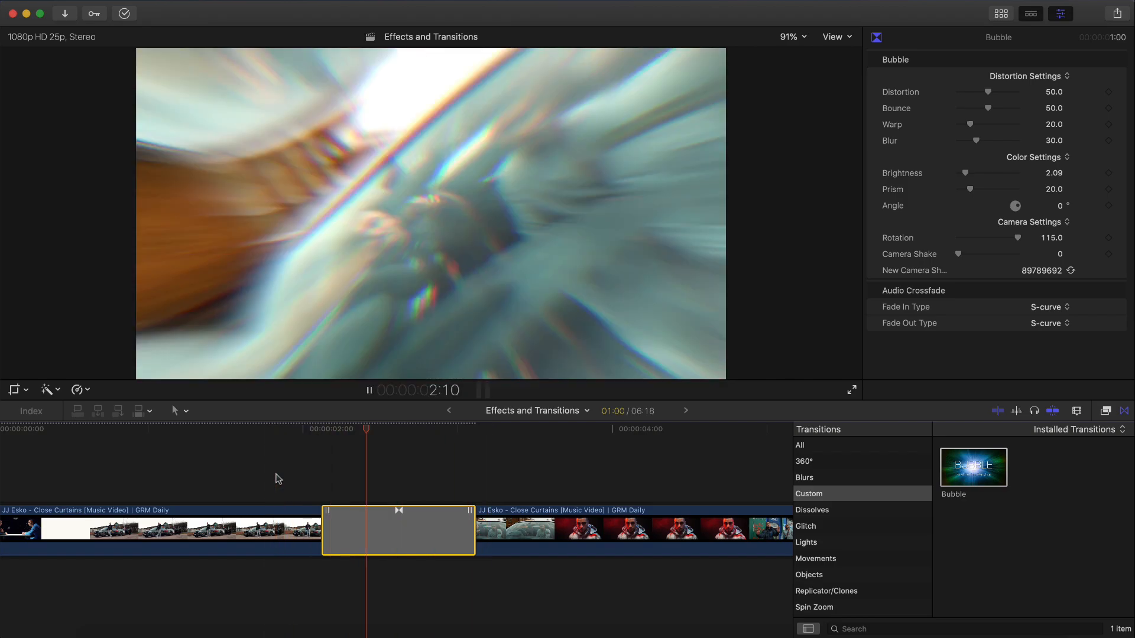
{"action": "left_click", "coordinate": [361, 430]}
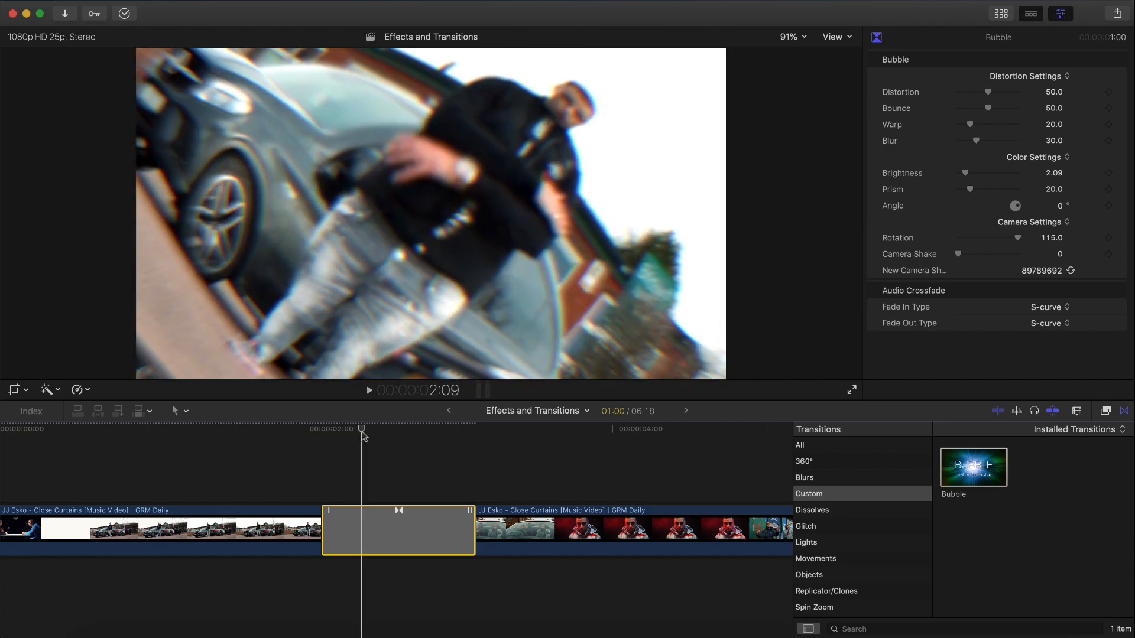
{"action": "left_click_drag", "start_coordinate": [364, 436], "coordinate": [380, 430]}
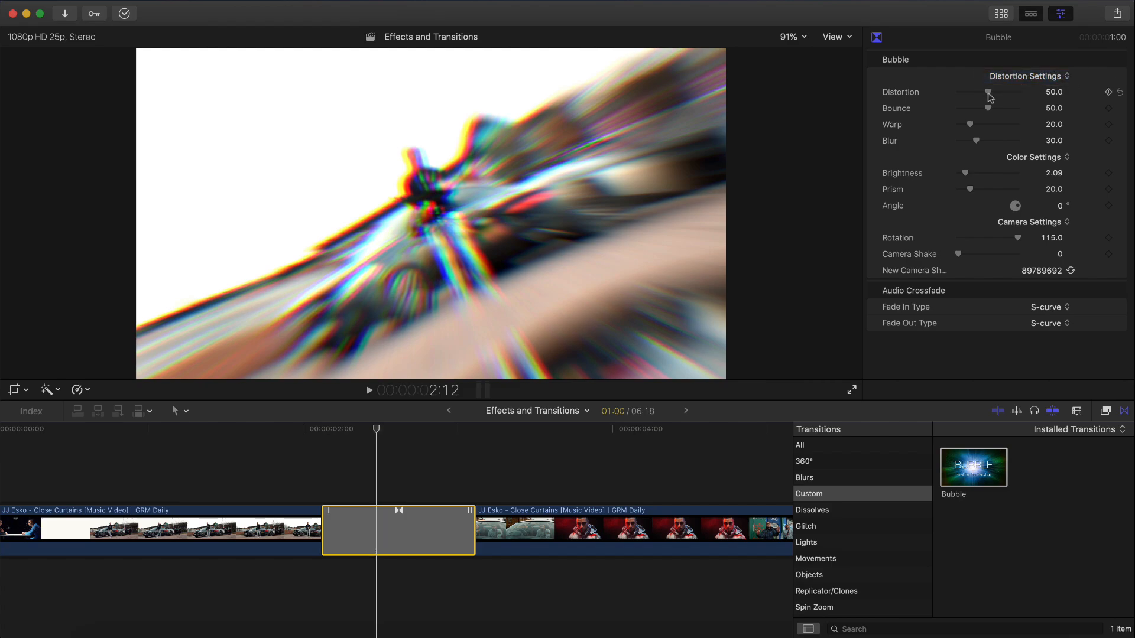
{"action": "left_click_drag", "start_coordinate": [990, 97], "coordinate": [975, 100]}
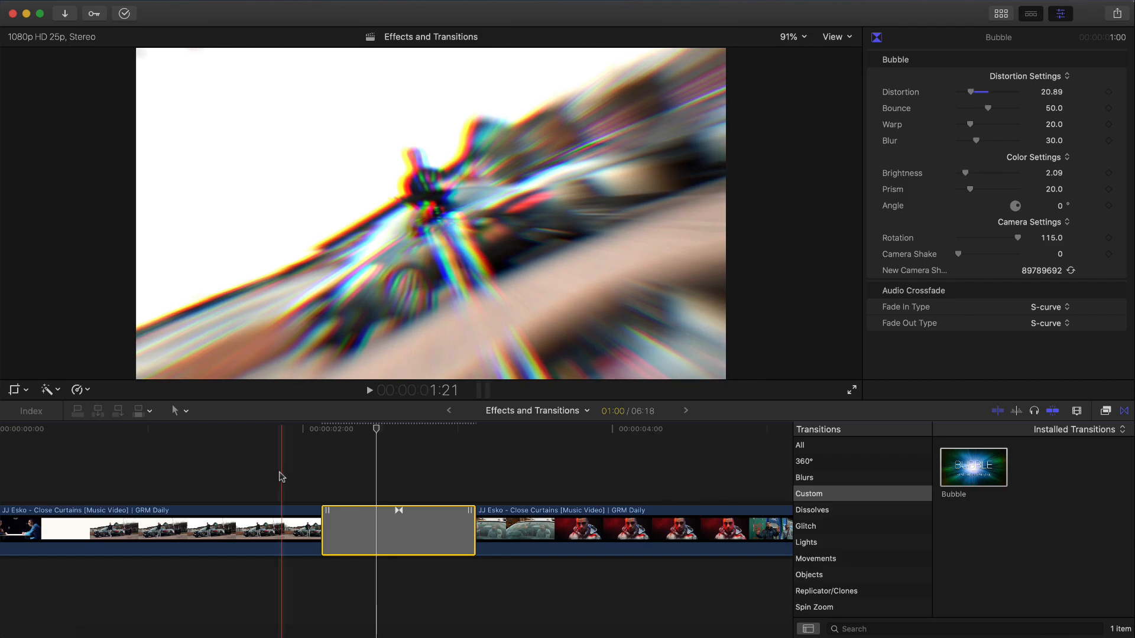
Set the Bubble transition's Brightness to 2.01, Prism to 12.84, Rotation to 69.0 and Camera Shake to 8.96 with a new shake seed, and preview it.
{"action": "key", "text": "space"}
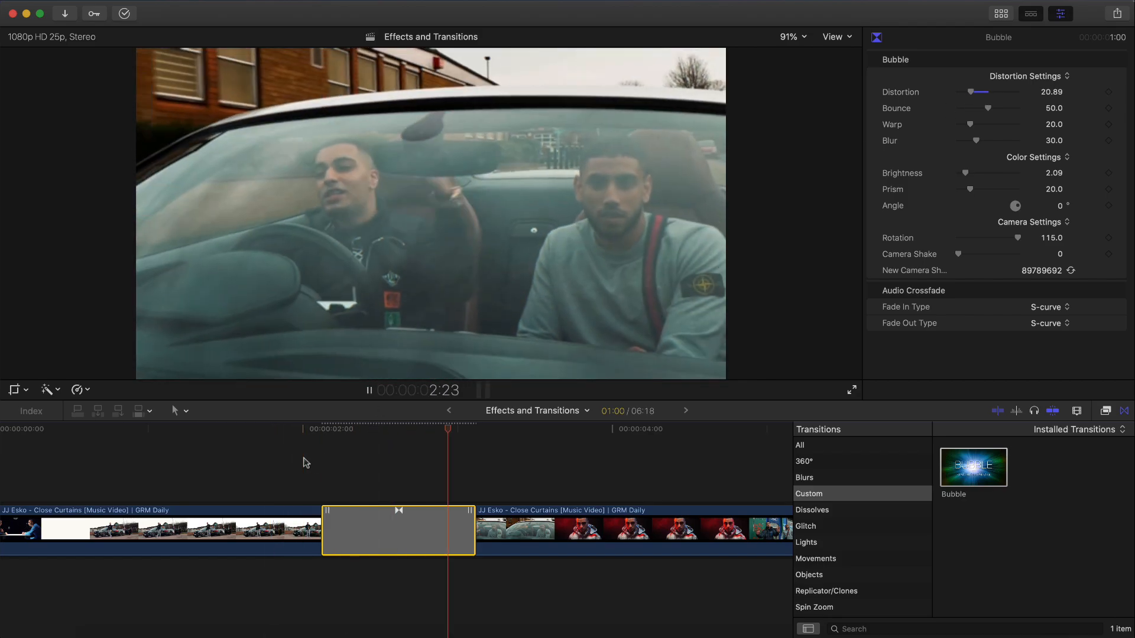
{"action": "left_click_drag", "start_coordinate": [439, 430], "coordinate": [382, 434]}
{"action": "left_click", "coordinate": [395, 521]}
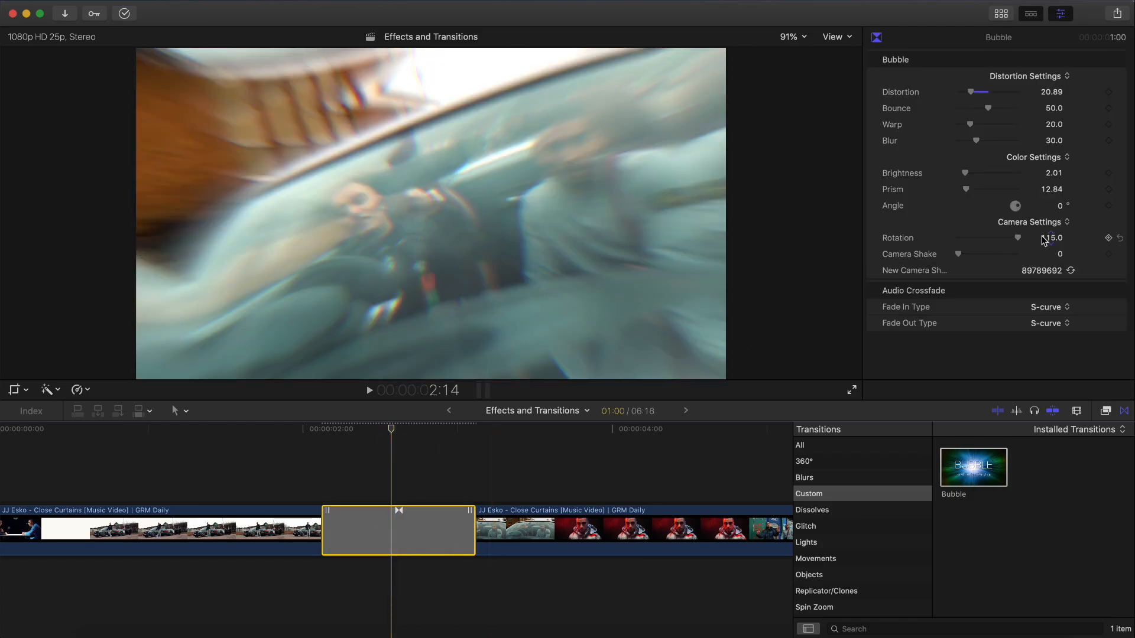
{"action": "left_click_drag", "start_coordinate": [1051, 237], "coordinate": [1051, 238]}
{"action": "key", "text": "space"}
{"action": "key", "text": "space"}
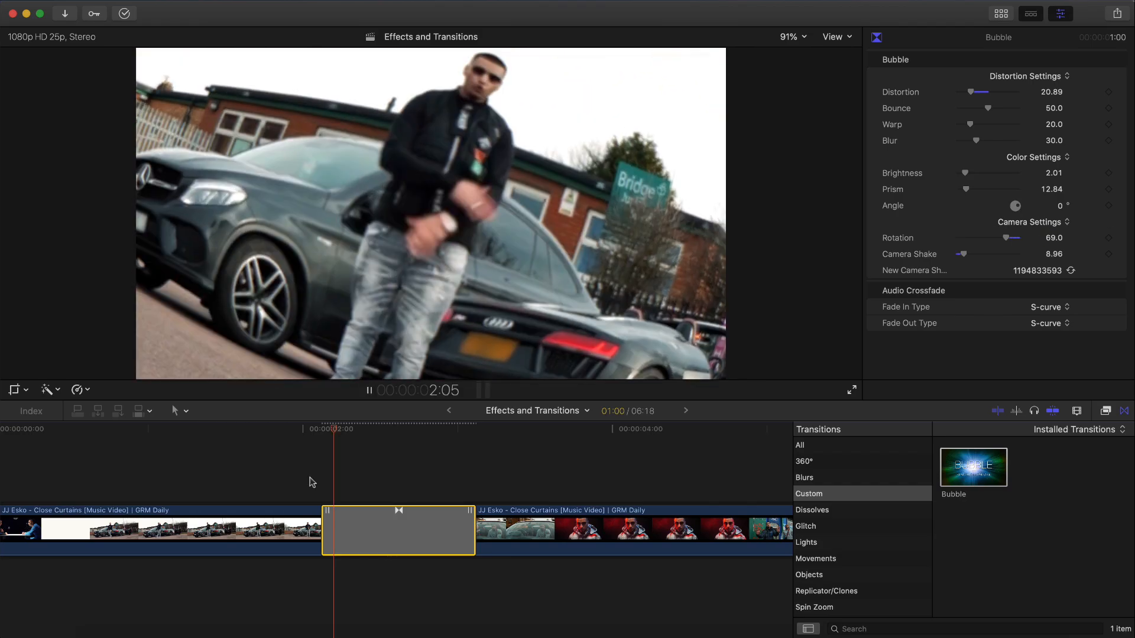
Split the second clip at 5:03, where the red-lit shot changes to the cash machine shot.
{"action": "scroll", "coordinate": [406, 508], "scroll_direction": "right", "scroll_amount": 5}
{"action": "left_click", "coordinate": [443, 527]}
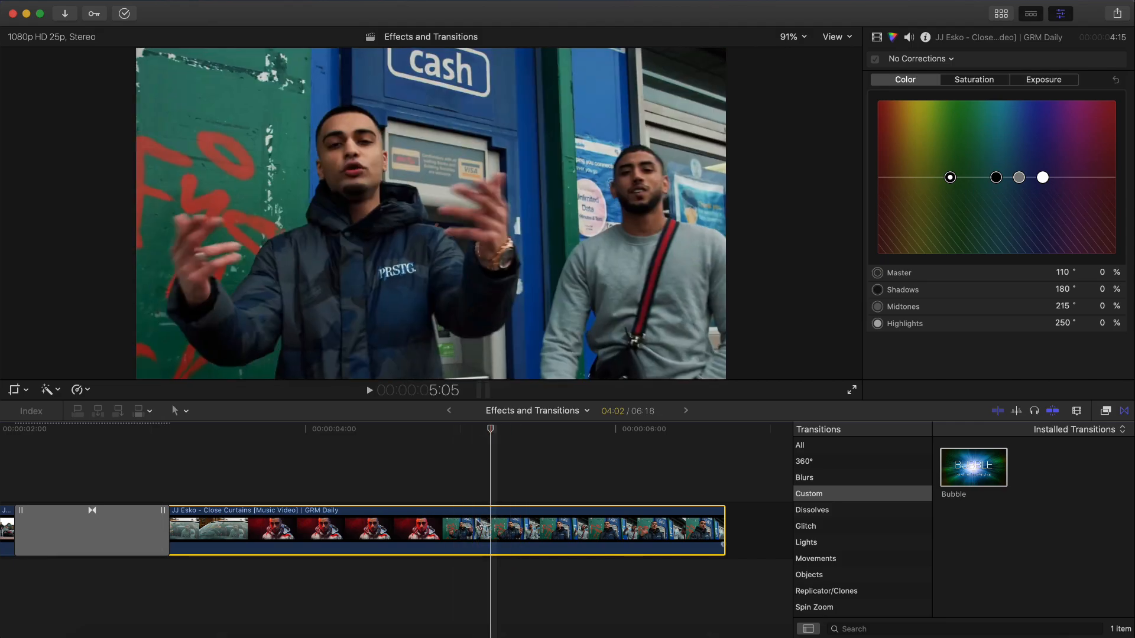
{"action": "left_click", "coordinate": [478, 523]}
{"action": "key", "text": "super+b"}
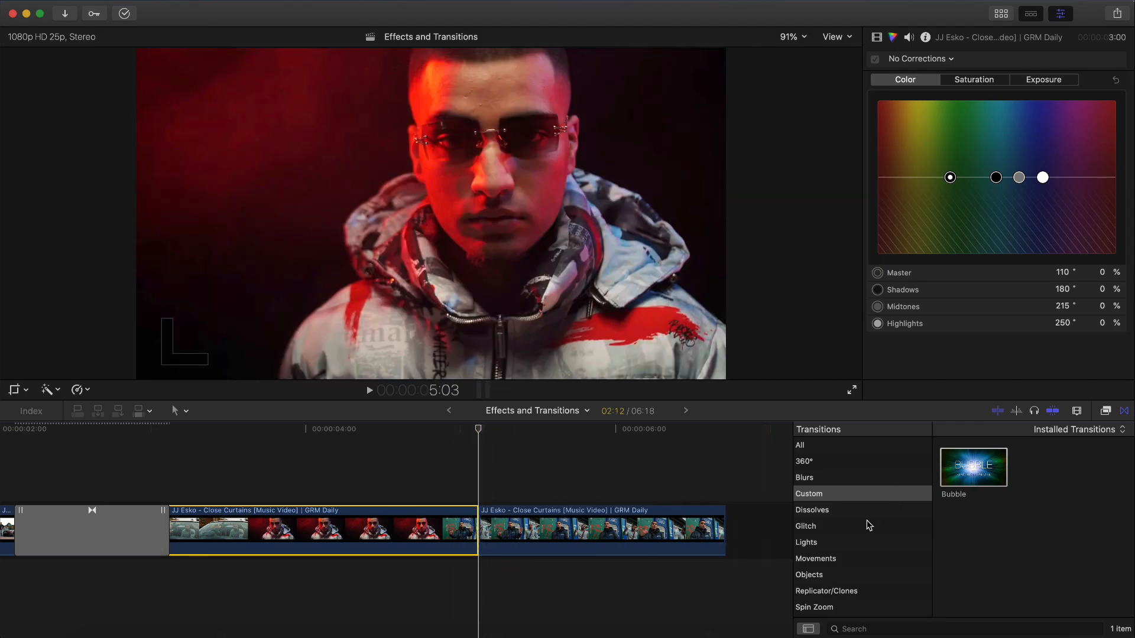
Add the Glitch Transition from the Glitch category at the 5:03 cut and park the playhead inside it at 4:22.
{"action": "left_click", "coordinate": [832, 528]}
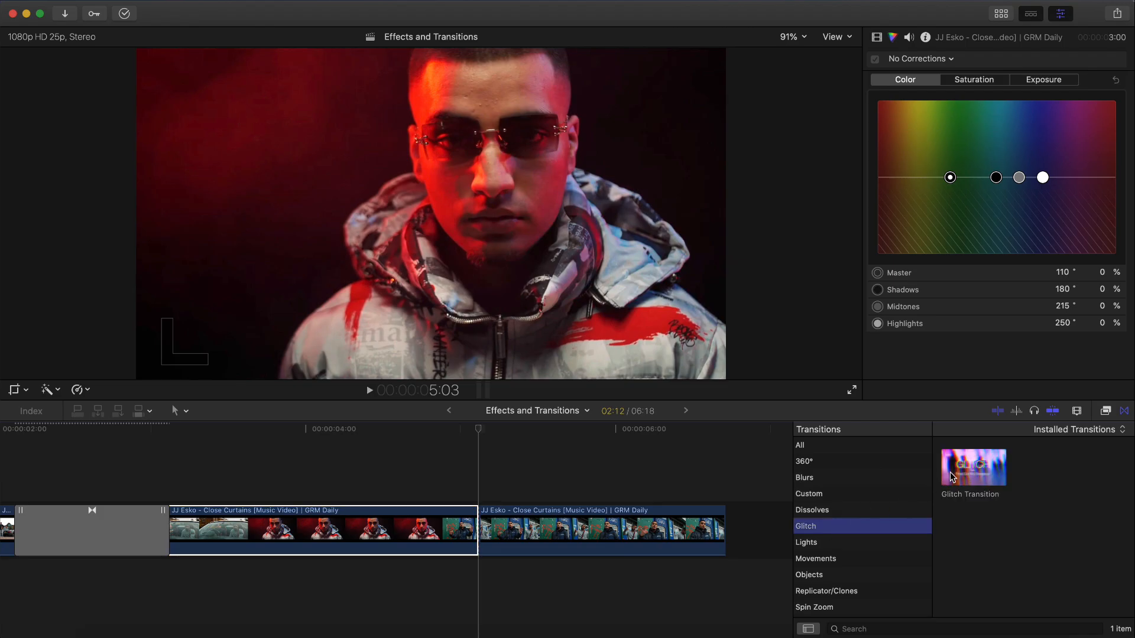
{"action": "double_click", "coordinate": [981, 464]}
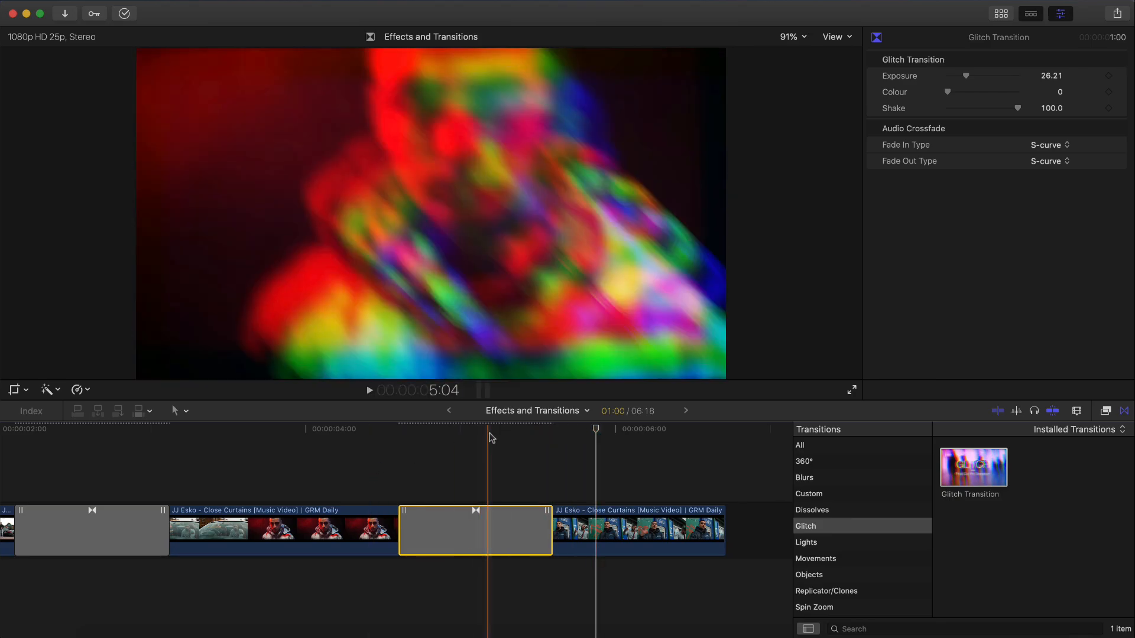
{"action": "left_click", "coordinate": [447, 430]}
{"action": "scroll", "coordinate": [453, 458], "scroll_direction": "right", "scroll_amount": 3}
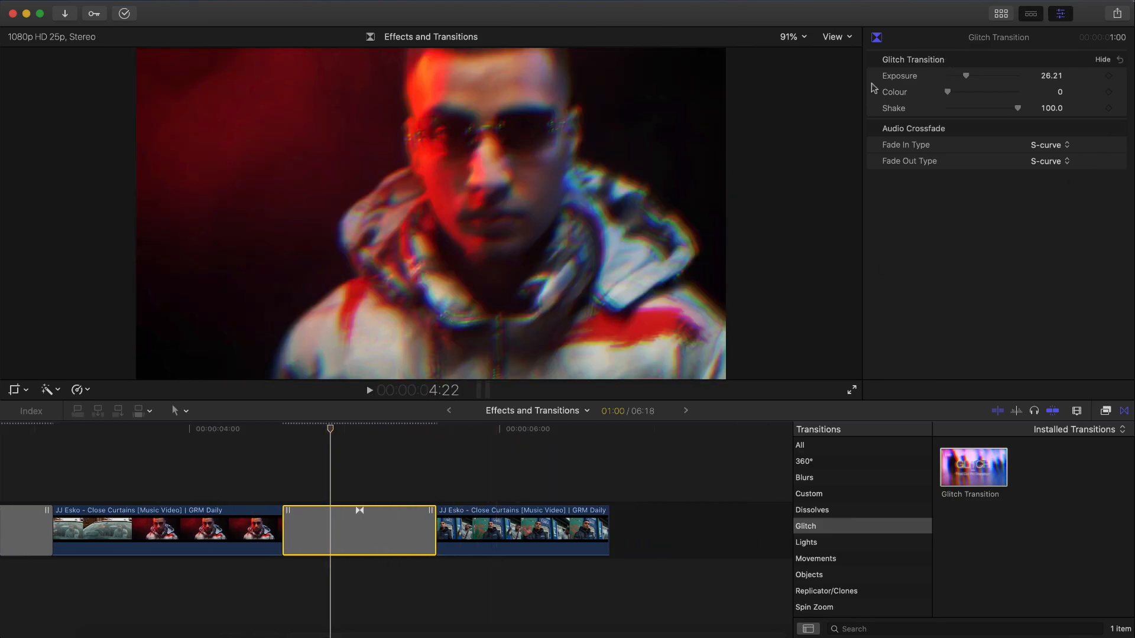
Preview the Glitch Transition with adjusted settings and set its Exposure to 70.47, Colour to 48.54 and Shake to 0.
{"action": "left_click_drag", "start_coordinate": [965, 77], "coordinate": [974, 80]}
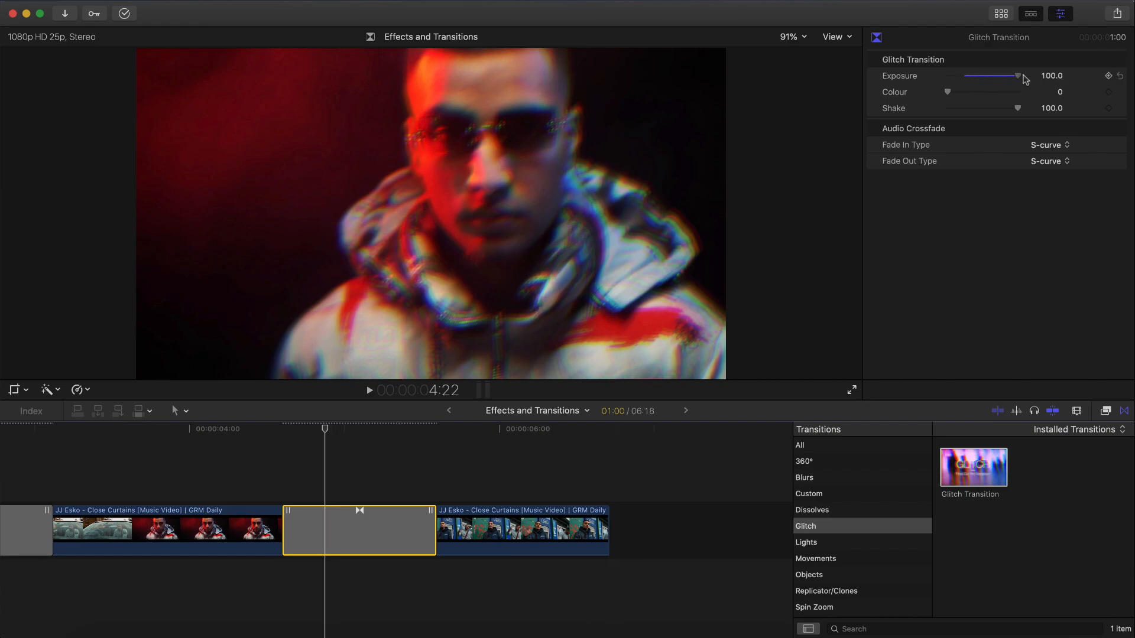
{"action": "left_click_drag", "start_coordinate": [1018, 109], "coordinate": [959, 109]}
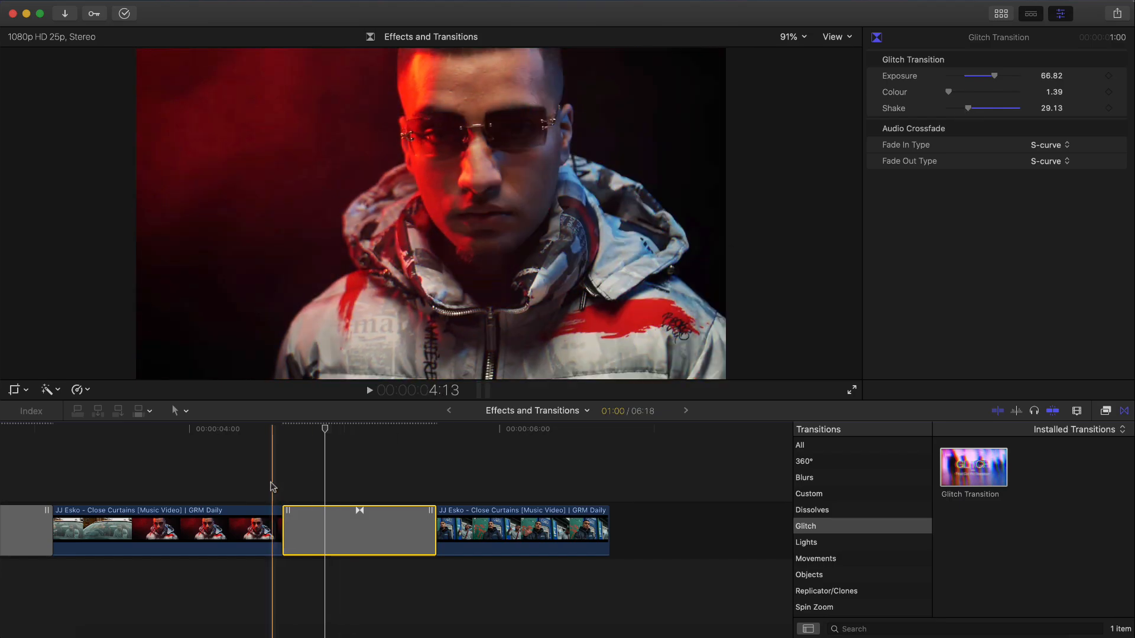
{"action": "key", "text": "space"}
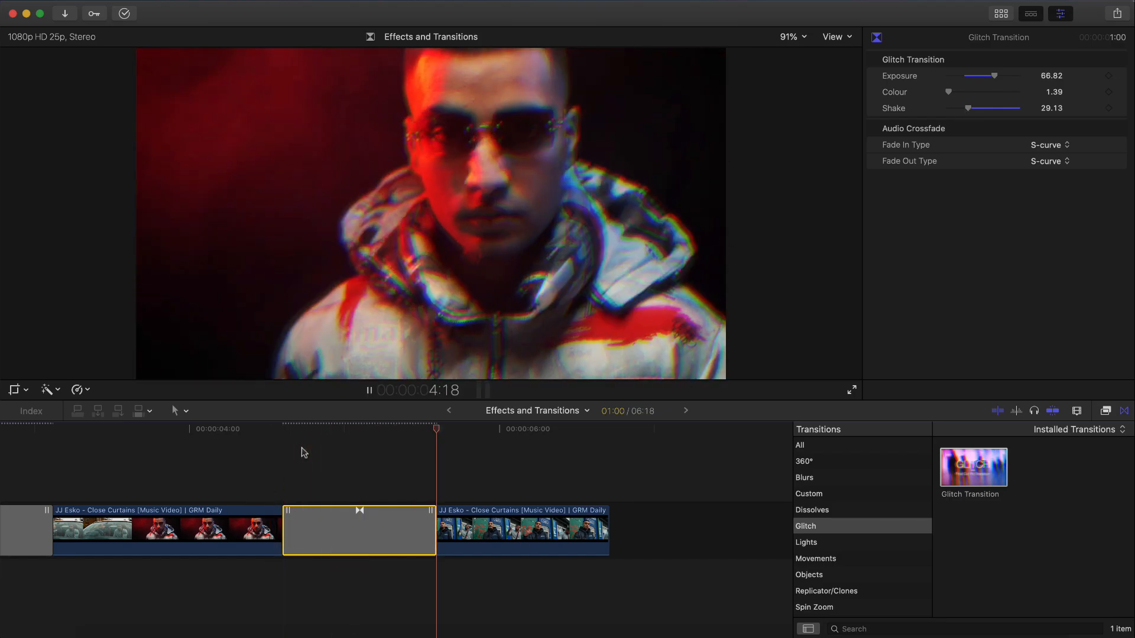
{"action": "left_click_drag", "start_coordinate": [1005, 81], "coordinate": [982, 93]}
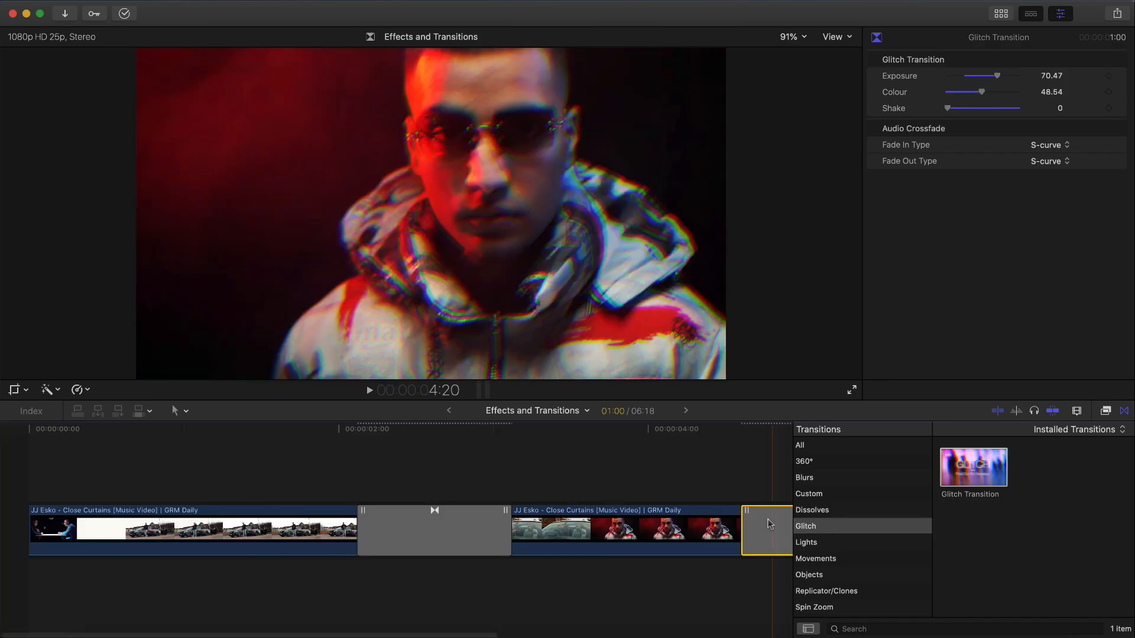
Delete the Bubble transition and place Spin Zoom In from the Spin Zoom category on the first cut.
{"action": "scroll", "coordinate": [862, 516], "scroll_direction": "down", "scroll_amount": 3}
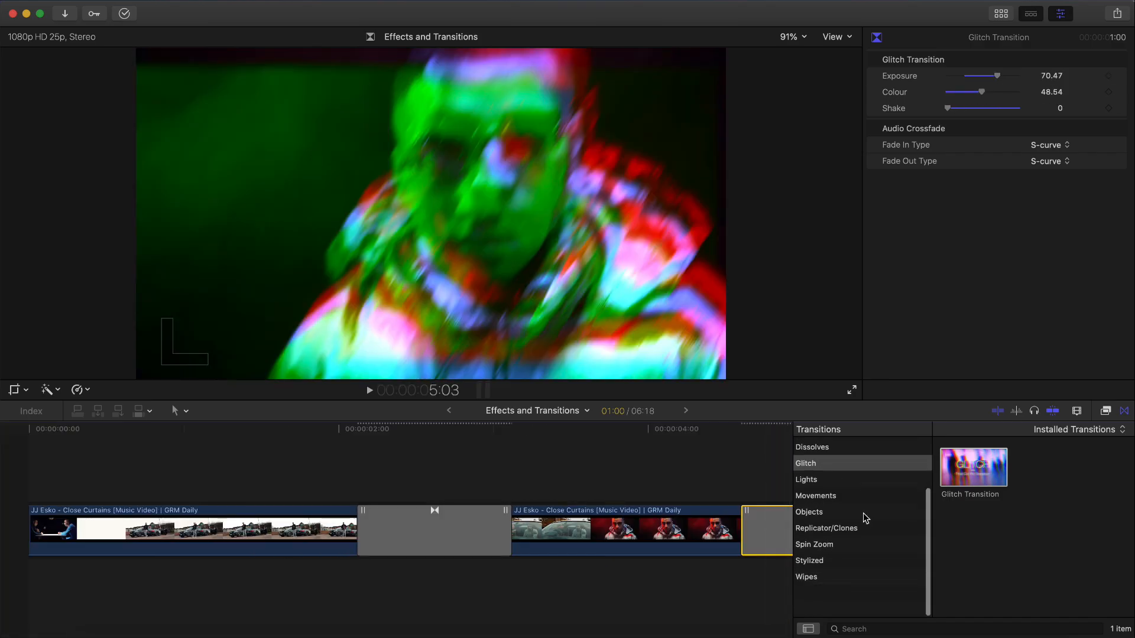
{"action": "left_click", "coordinate": [811, 579]}
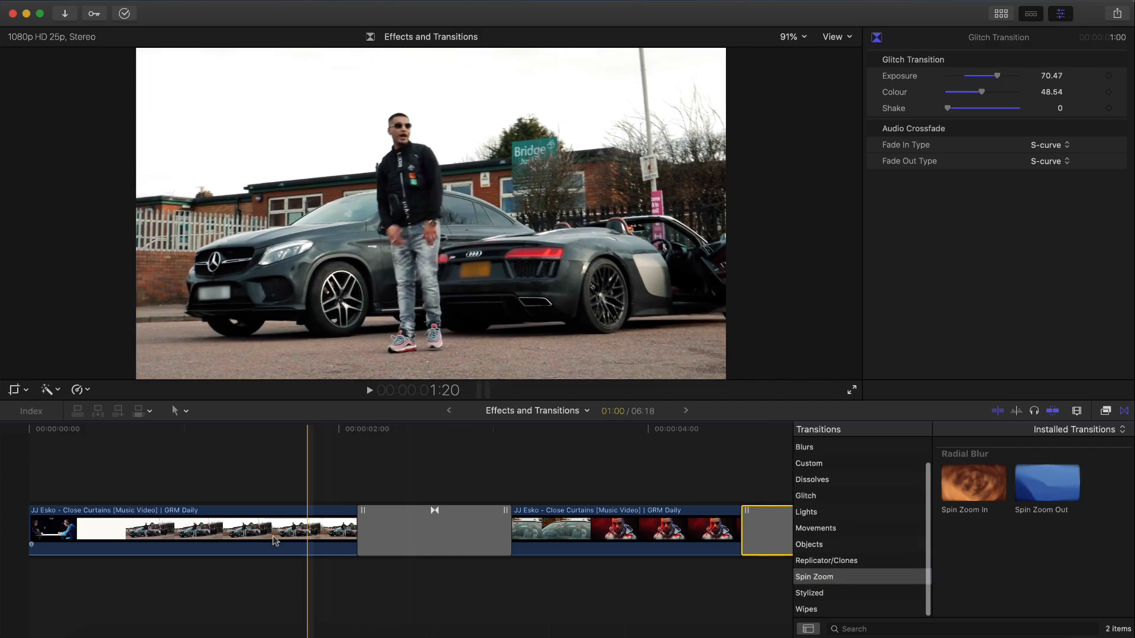
{"action": "left_click", "coordinate": [430, 525]}
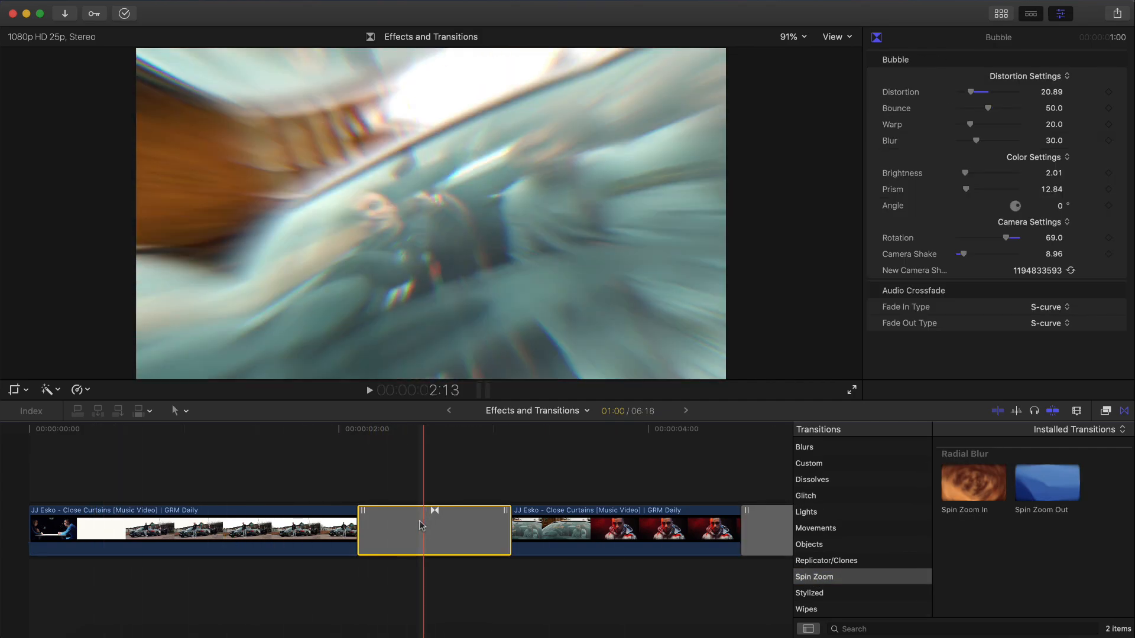
{"action": "key", "text": "Delete"}
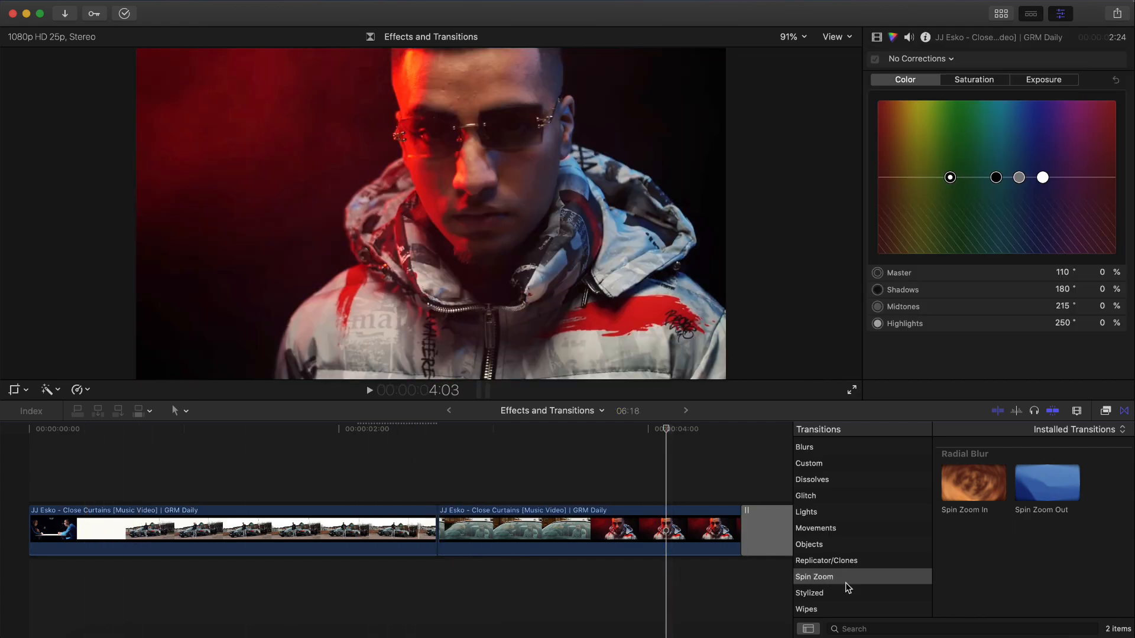
{"action": "left_click_drag", "start_coordinate": [966, 489], "coordinate": [434, 529]}
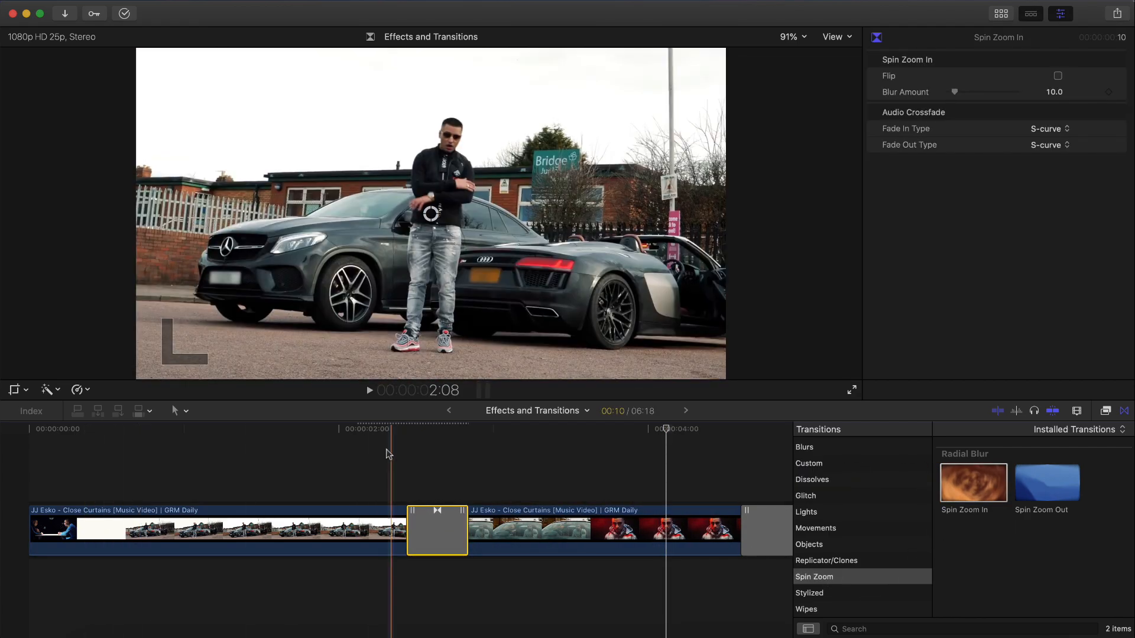
Play through the Spin Zoom In transition, turn on Flip, and set its Blur Amount to 19.56.
{"action": "key", "text": "space"}
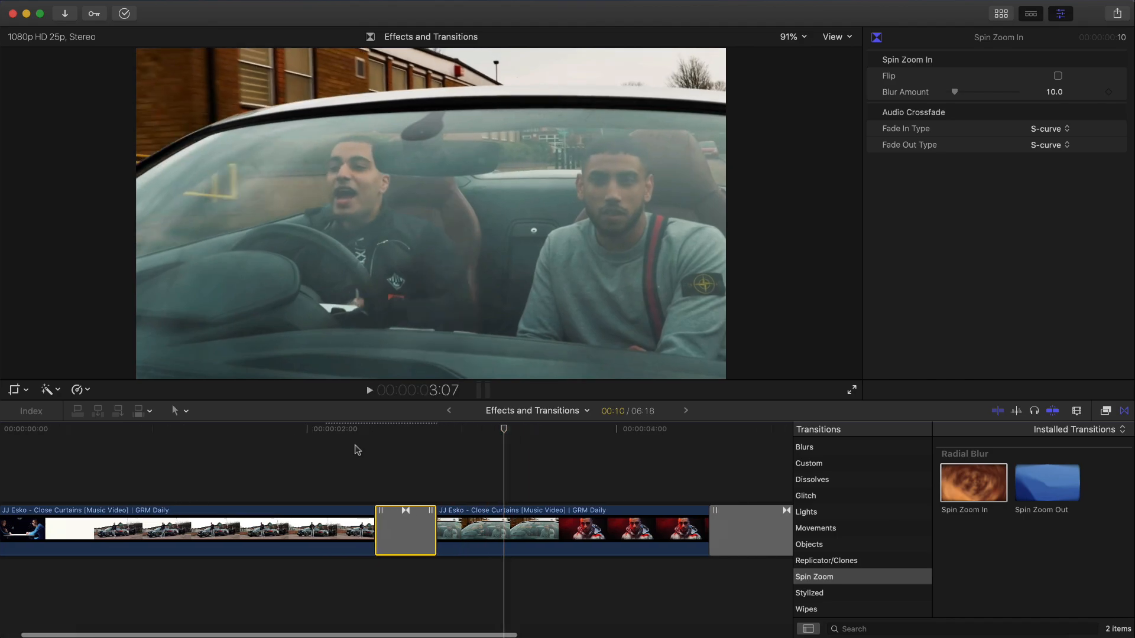
{"action": "key", "text": "space"}
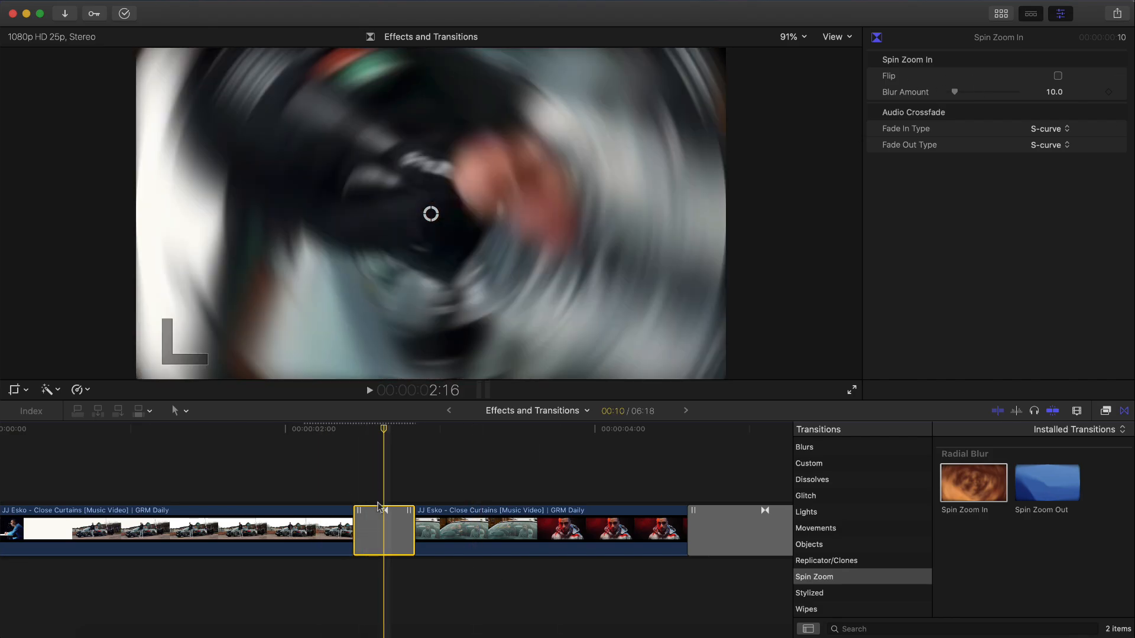
{"action": "left_click", "coordinate": [1058, 76]}
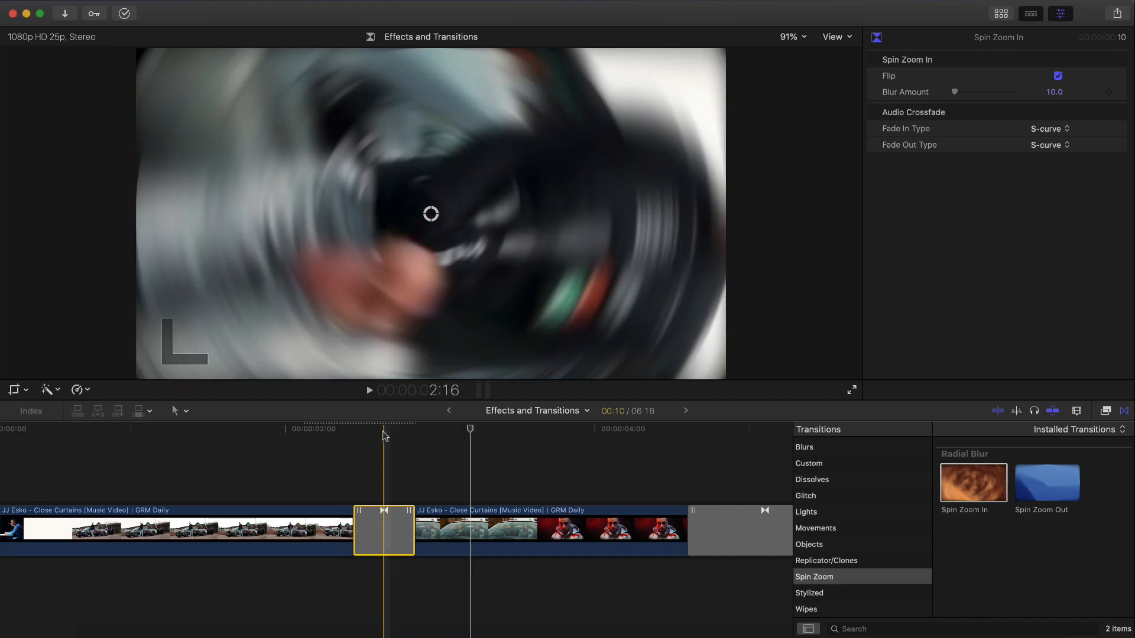
{"action": "mouse_move", "coordinate": [970, 94]}
{"action": "left_mouse_down"}
{"action": "mouse_move", "coordinate": [947, 93]}
{"action": "mouse_move", "coordinate": [961, 97]}
{"action": "left_mouse_up"}
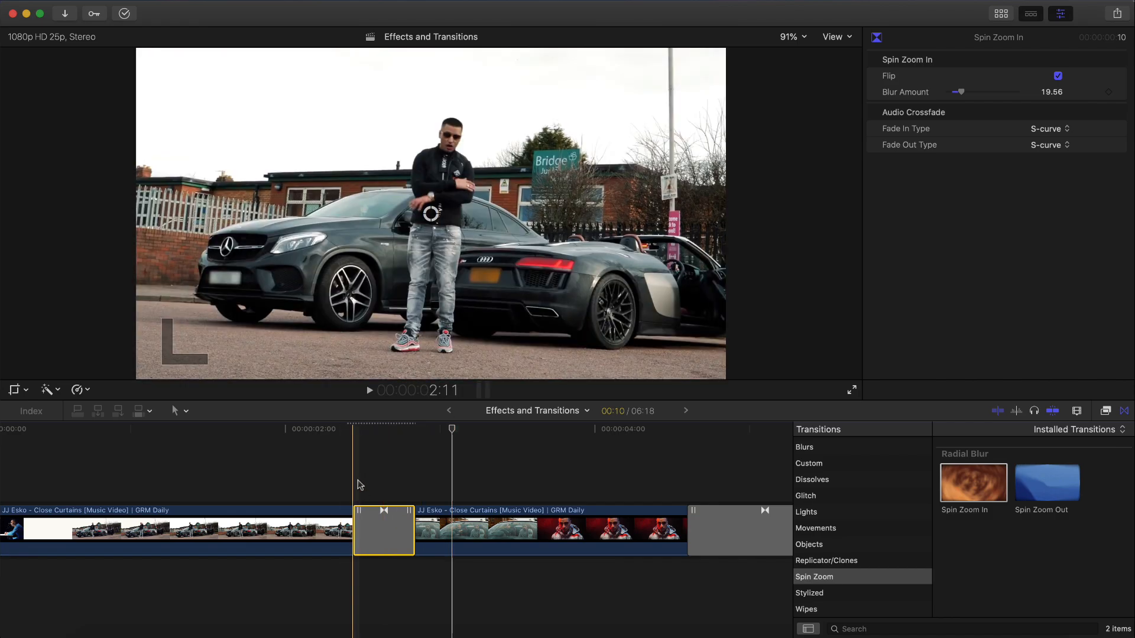
Replace Spin Zoom In with the Spin Zoom Out transition on the first cut and play through it.
{"action": "key", "text": "Delete"}
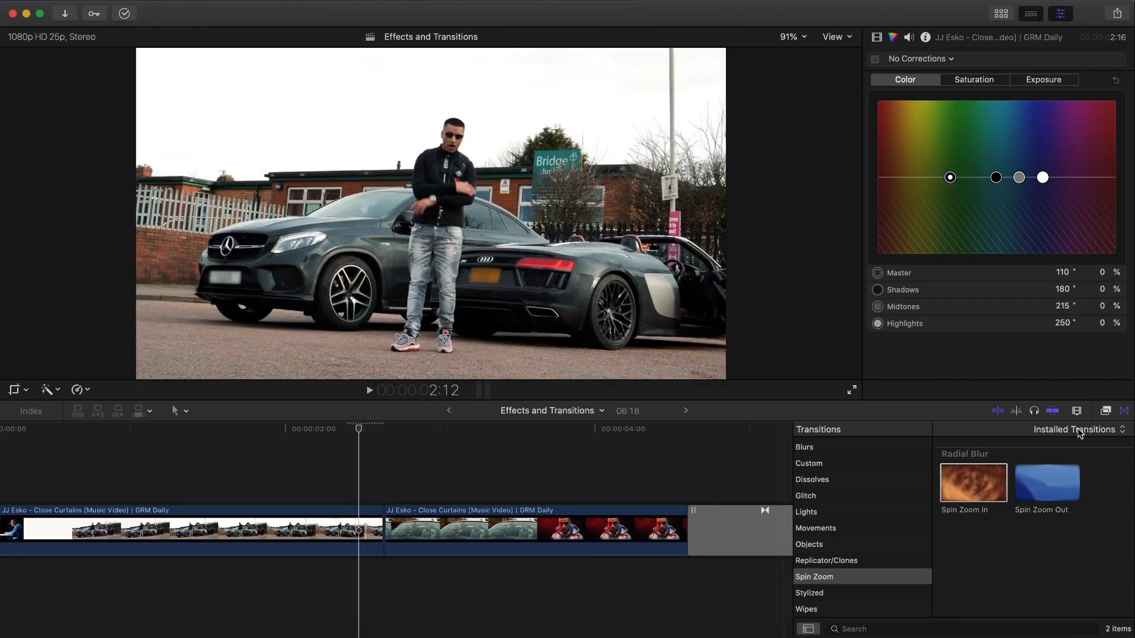
{"action": "double_click", "coordinate": [1051, 485]}
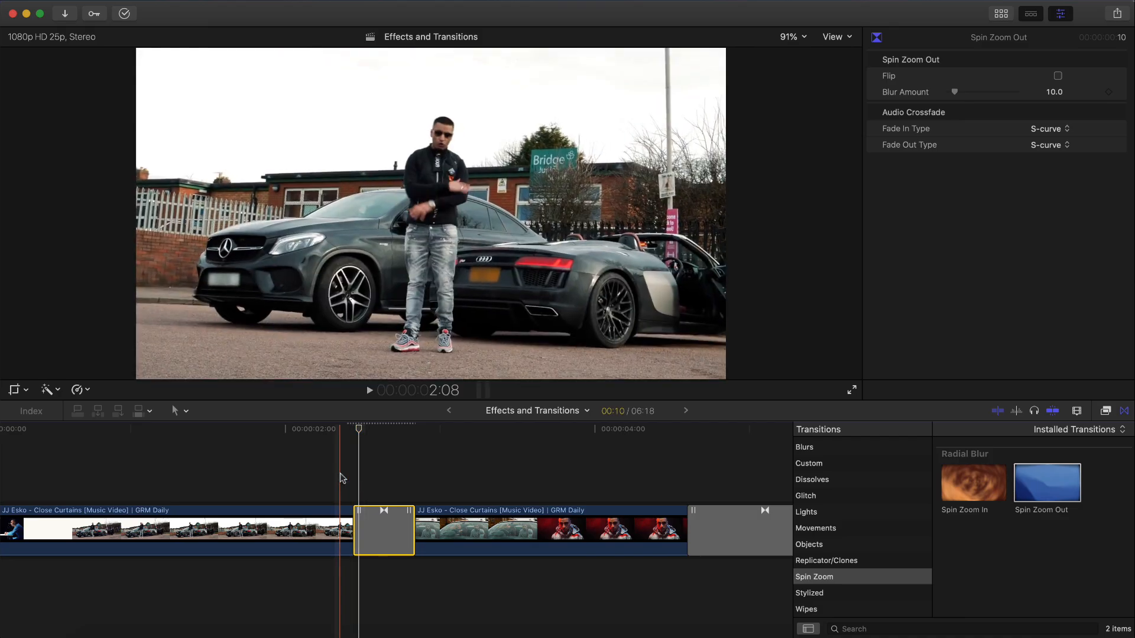
{"action": "key", "text": "slash"}
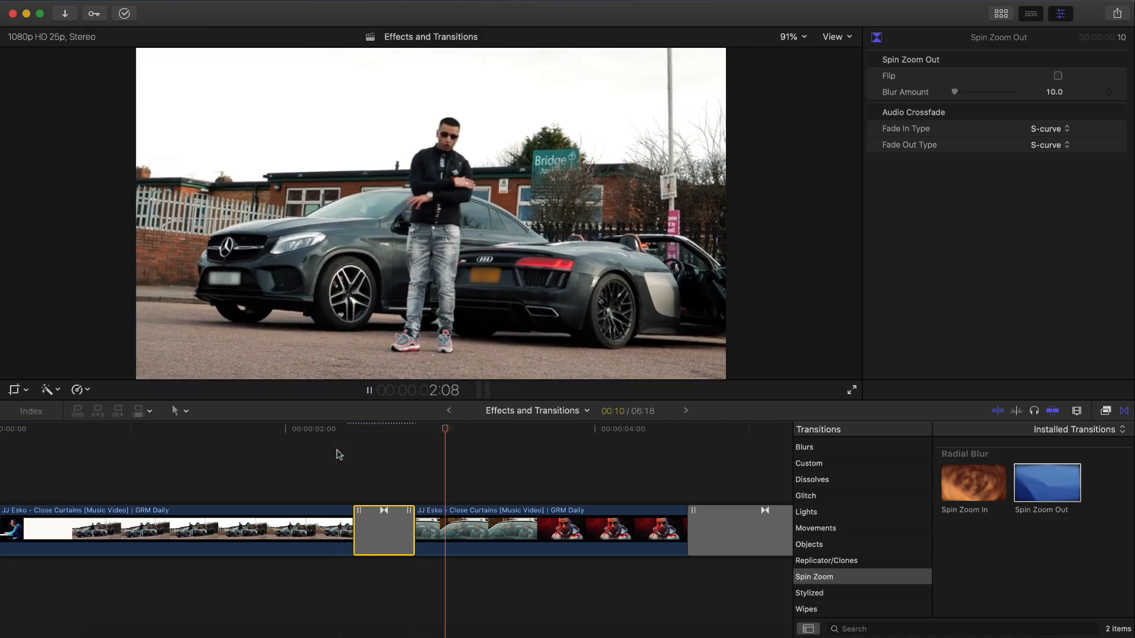
Delete the Spin Zoom Out and Glitch transitions, and undo the accidental shift of the first cut.
{"action": "key", "text": "Delete"}
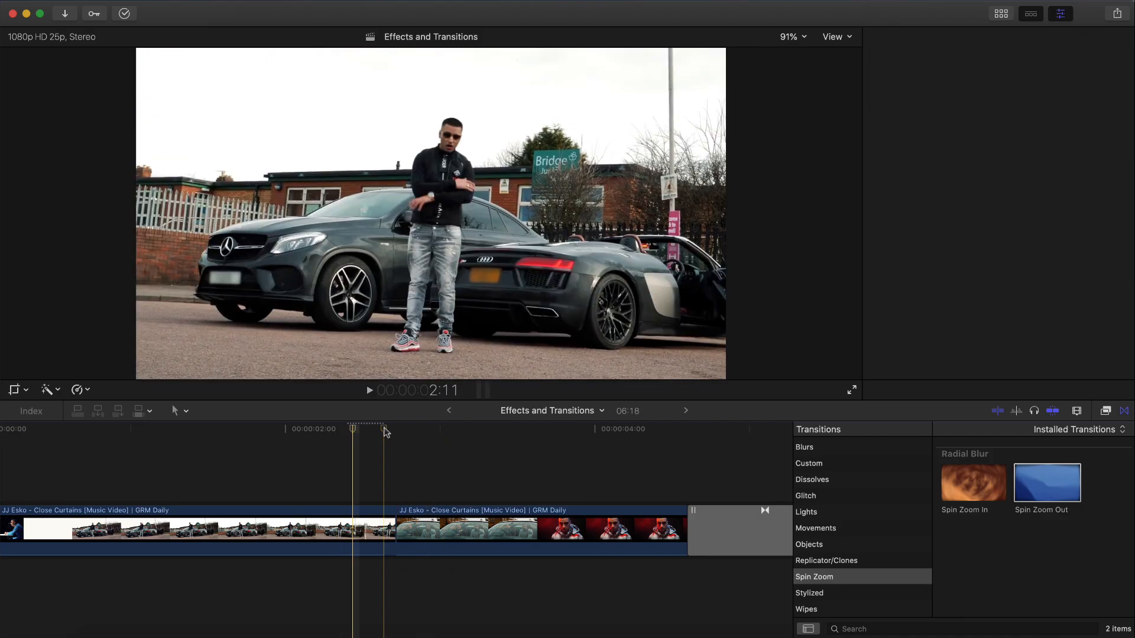
{"action": "scroll", "coordinate": [384, 432], "scroll_direction": "right", "scroll_amount": 5}
{"action": "key", "text": "ctrl+z"}
{"action": "key", "text": "Delete"}
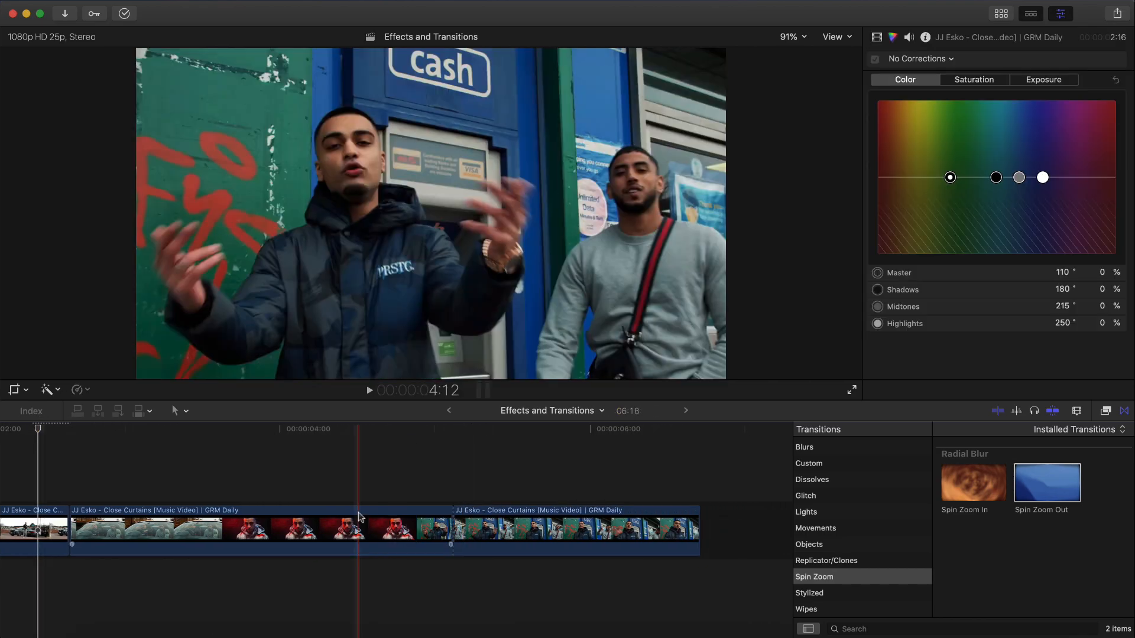
Fit all three clips in the timeline, park the playhead at 3:18 and hide the Transitions browser.
{"action": "scroll", "coordinate": [359, 516], "scroll_direction": "left", "scroll_amount": 5}
{"action": "key", "text": "super+minus"}
{"action": "left_click_drag", "start_coordinate": [319, 438], "coordinate": [426, 428]}
{"action": "scroll", "coordinate": [862, 526], "scroll_direction": "up", "scroll_amount": 2}
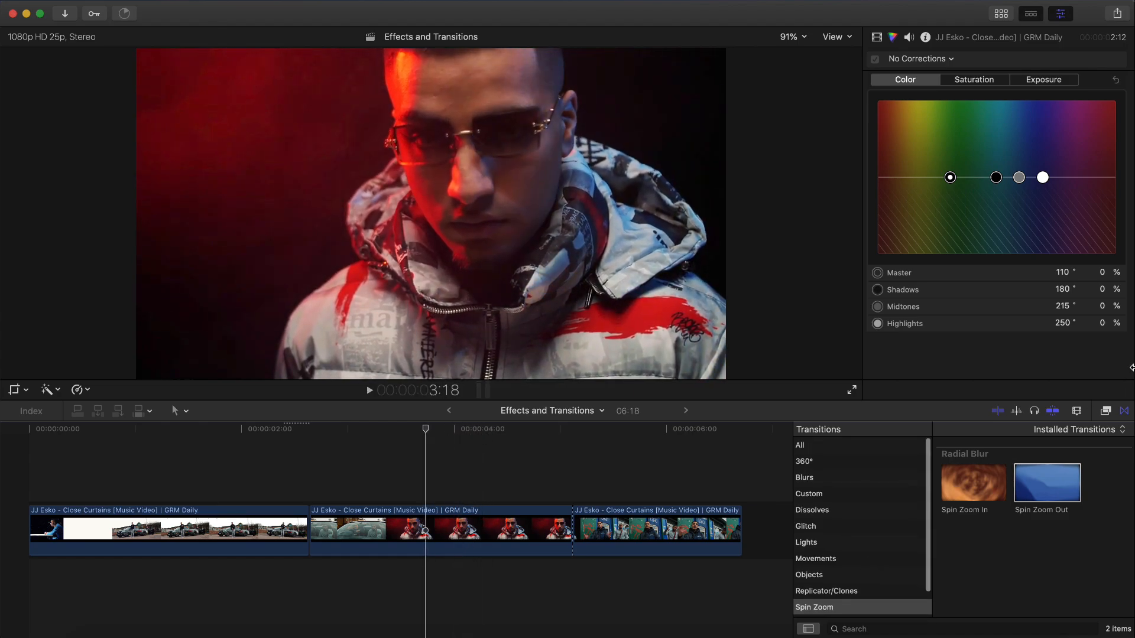
{"action": "left_click", "coordinate": [1125, 411]}
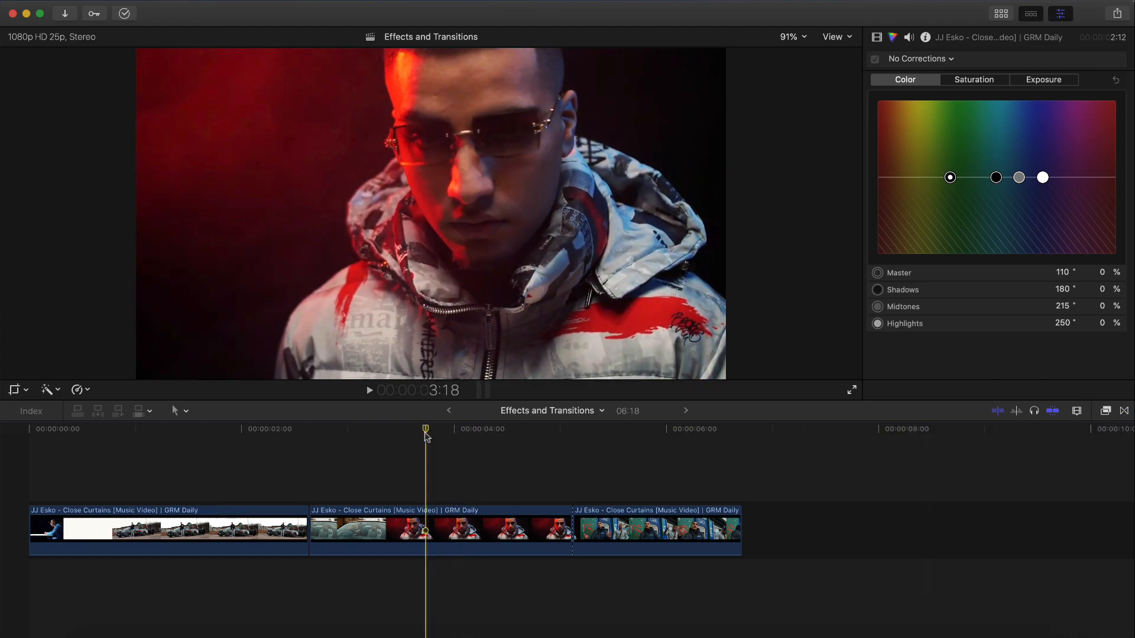